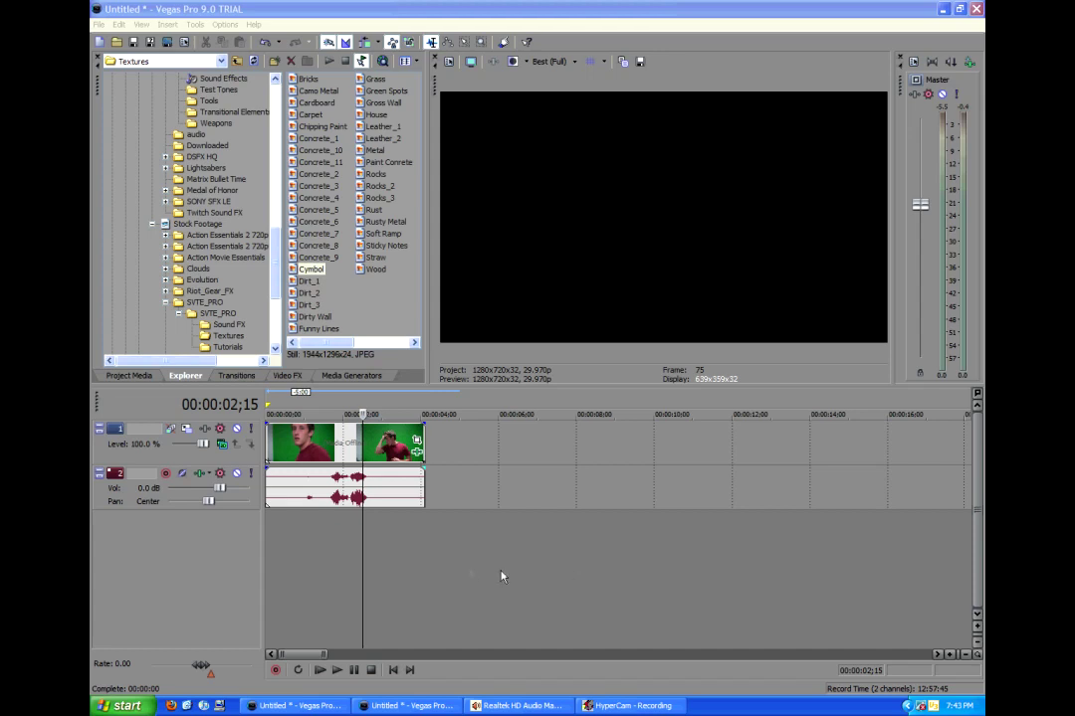
Scrub through the actor clip, park the playhead at 00:00:02;09, and show the video effects list.
{"action": "left_click", "coordinate": [320, 555]}
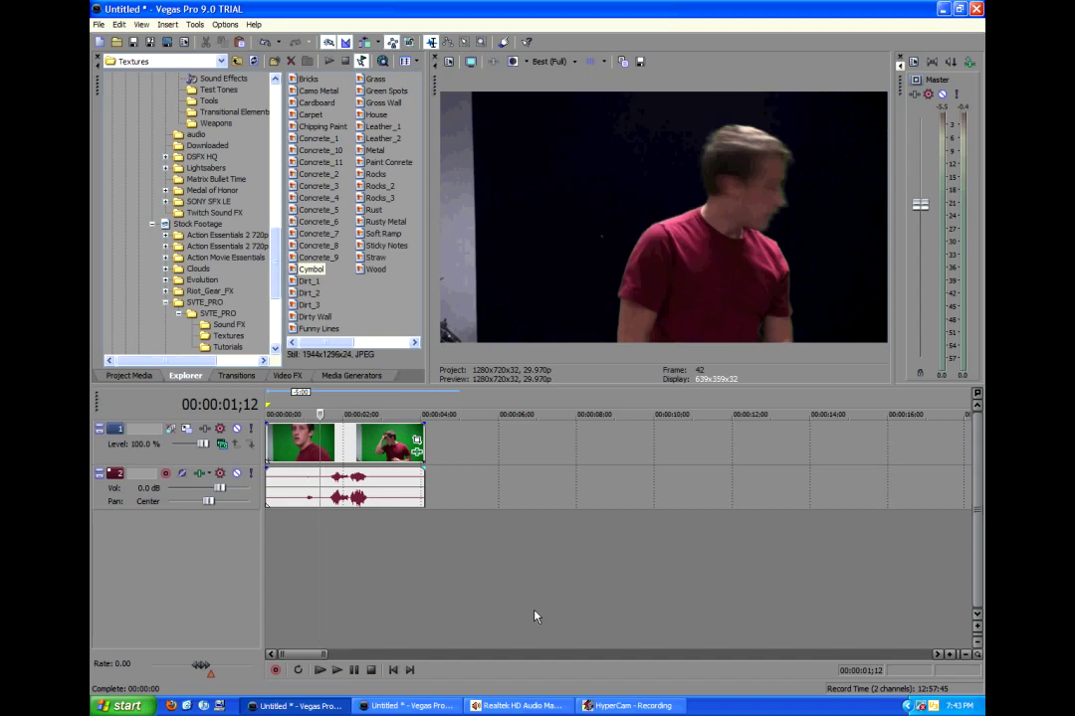
{"action": "left_click", "coordinate": [333, 548]}
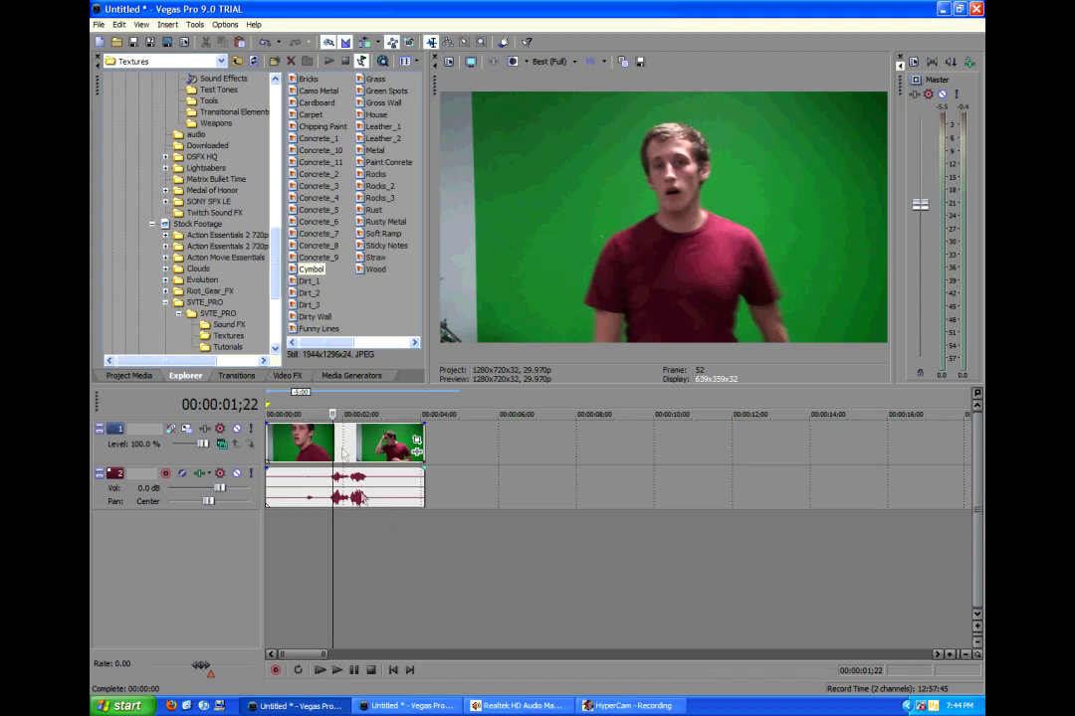
{"action": "left_click", "coordinate": [357, 517]}
{"action": "left_click", "coordinate": [387, 533]}
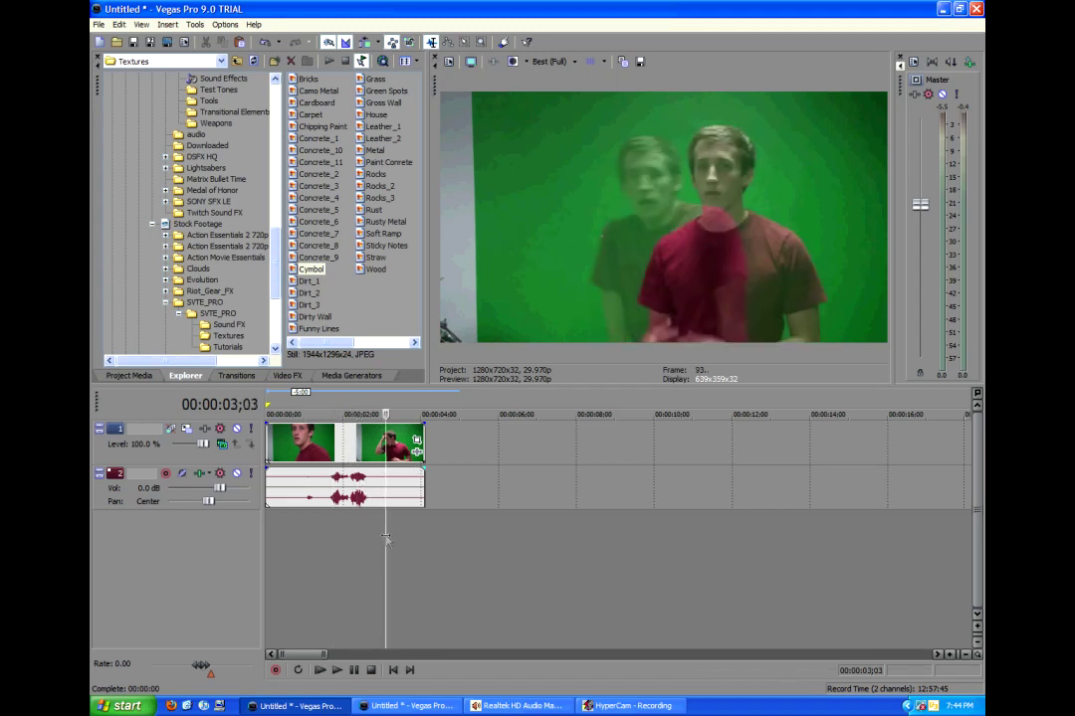
{"action": "left_click", "coordinate": [355, 545]}
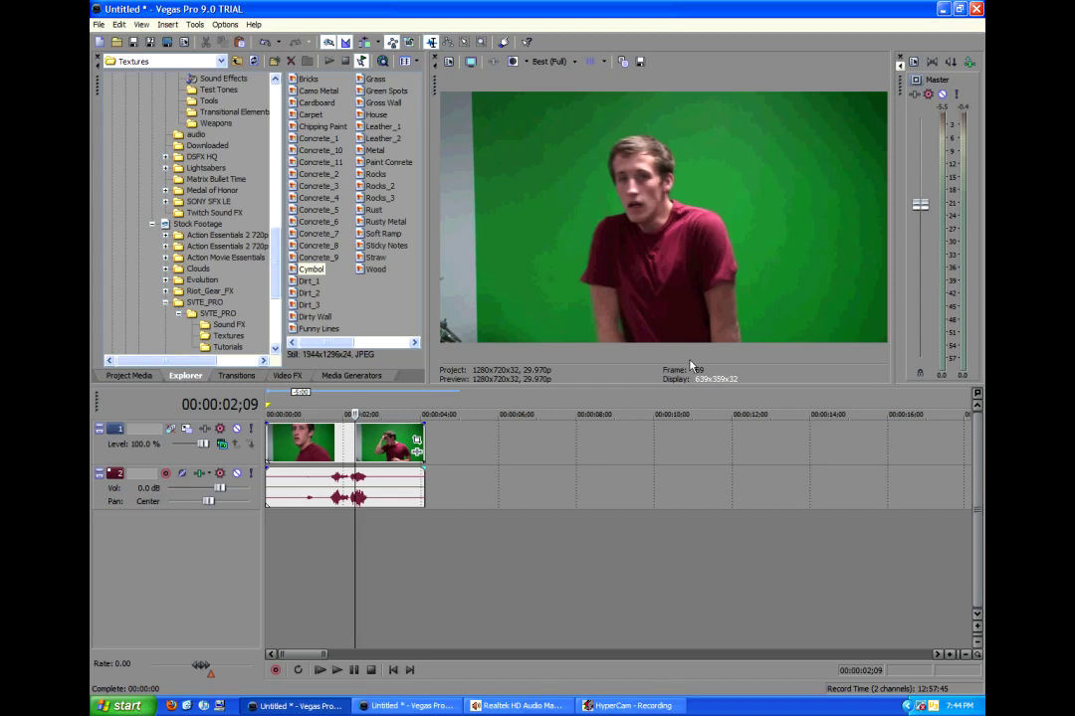
{"action": "left_click", "coordinate": [290, 377]}
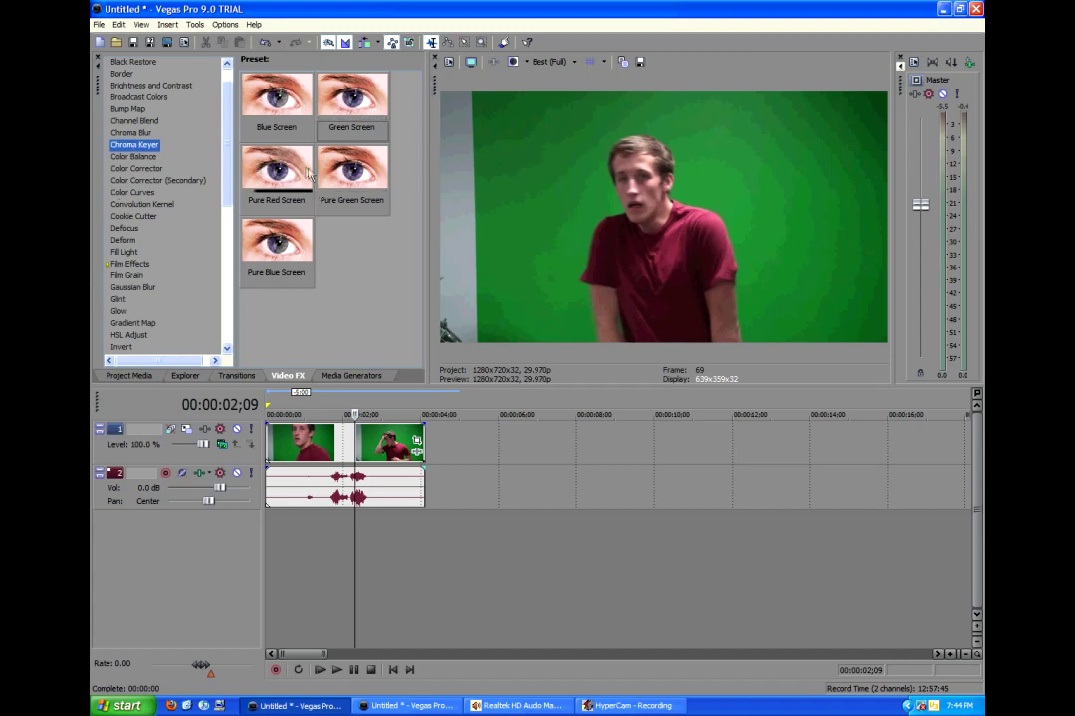
Apply the Chroma Keyer's Pure Green Screen preset to the actor clip and toggle it off and on to compare.
{"action": "left_click", "coordinate": [351, 199]}
{"action": "left_click_drag", "start_coordinate": [350, 199], "coordinate": [528, 187]}
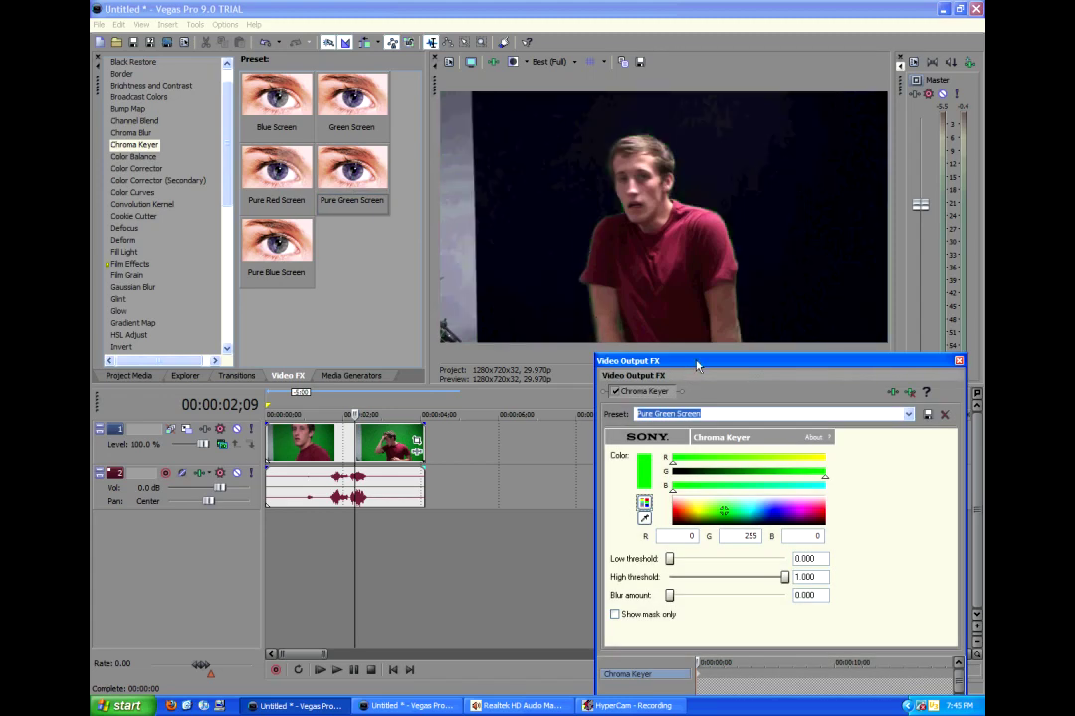
{"action": "left_click_drag", "start_coordinate": [696, 364], "coordinate": [602, 353]}
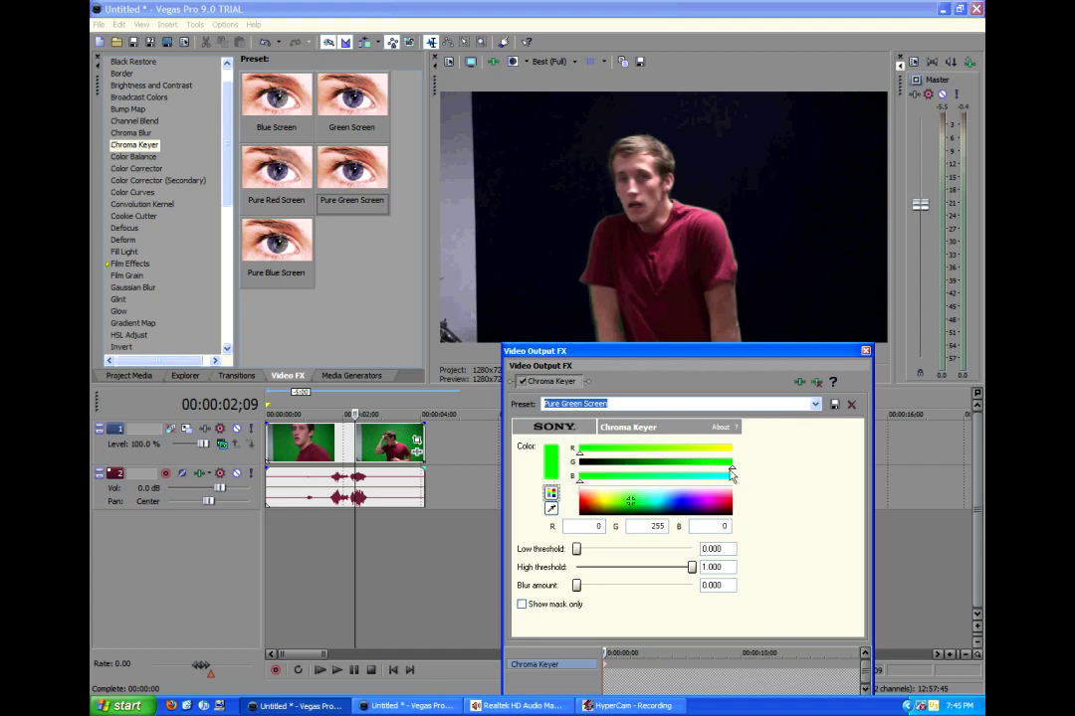
{"action": "mouse_move", "coordinate": [732, 467]}
{"action": "left_mouse_down"}
{"action": "mouse_move", "coordinate": [700, 469]}
{"action": "mouse_move", "coordinate": [732, 471]}
{"action": "left_mouse_up"}
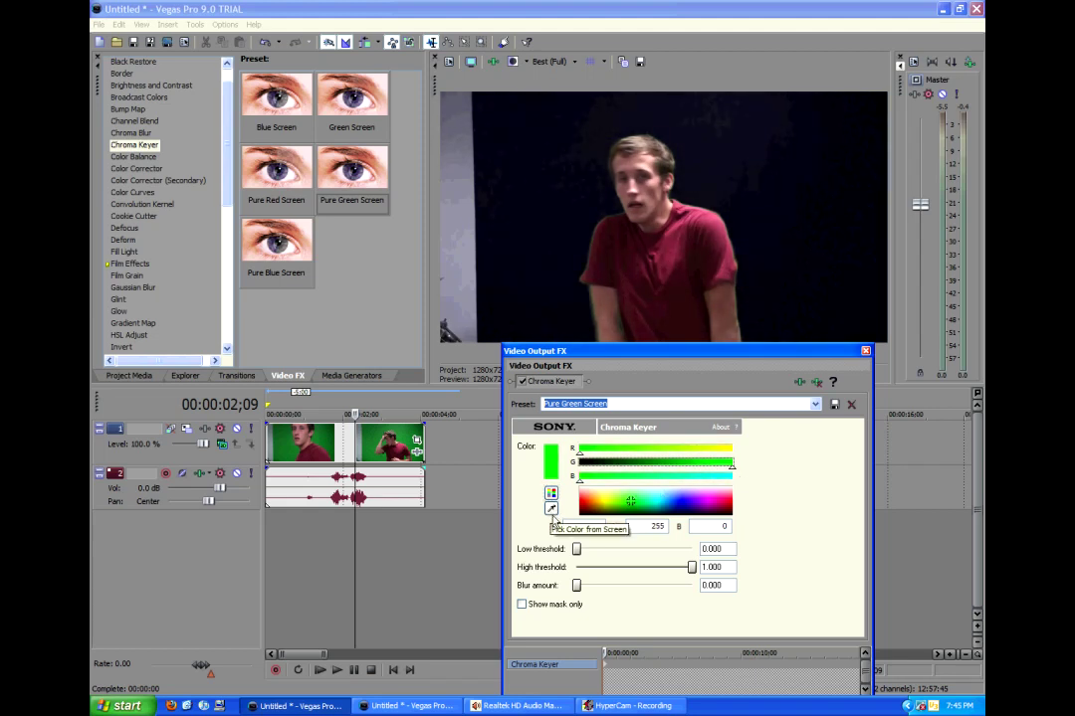
{"action": "left_click", "coordinate": [552, 508]}
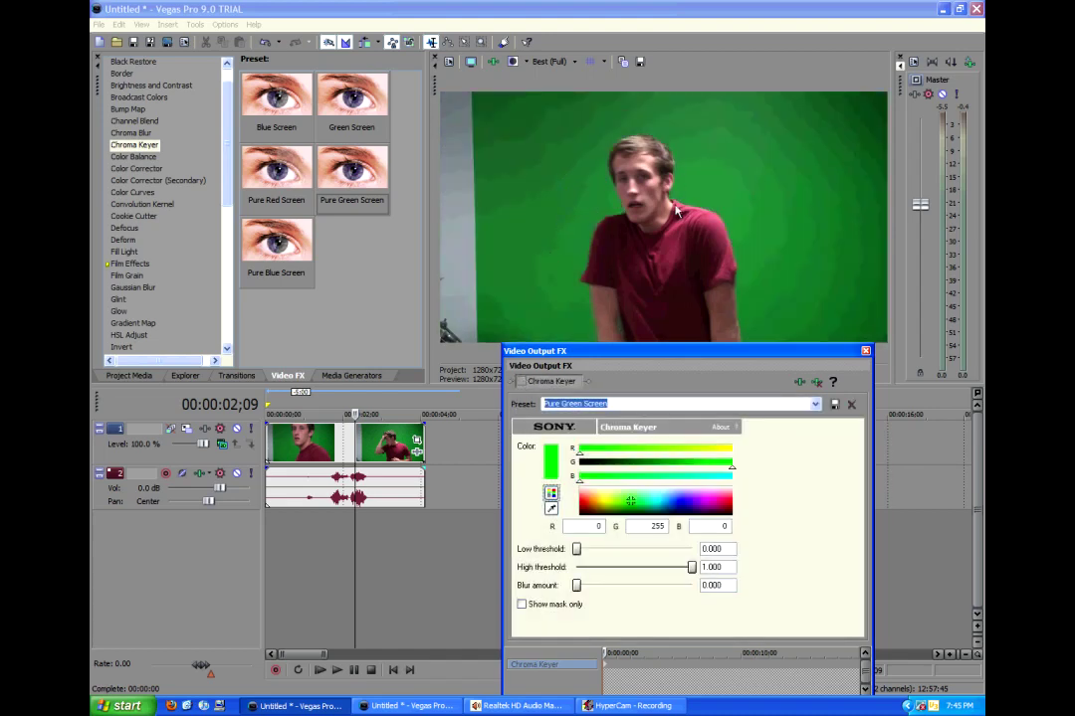
{"action": "left_click", "coordinate": [518, 382]}
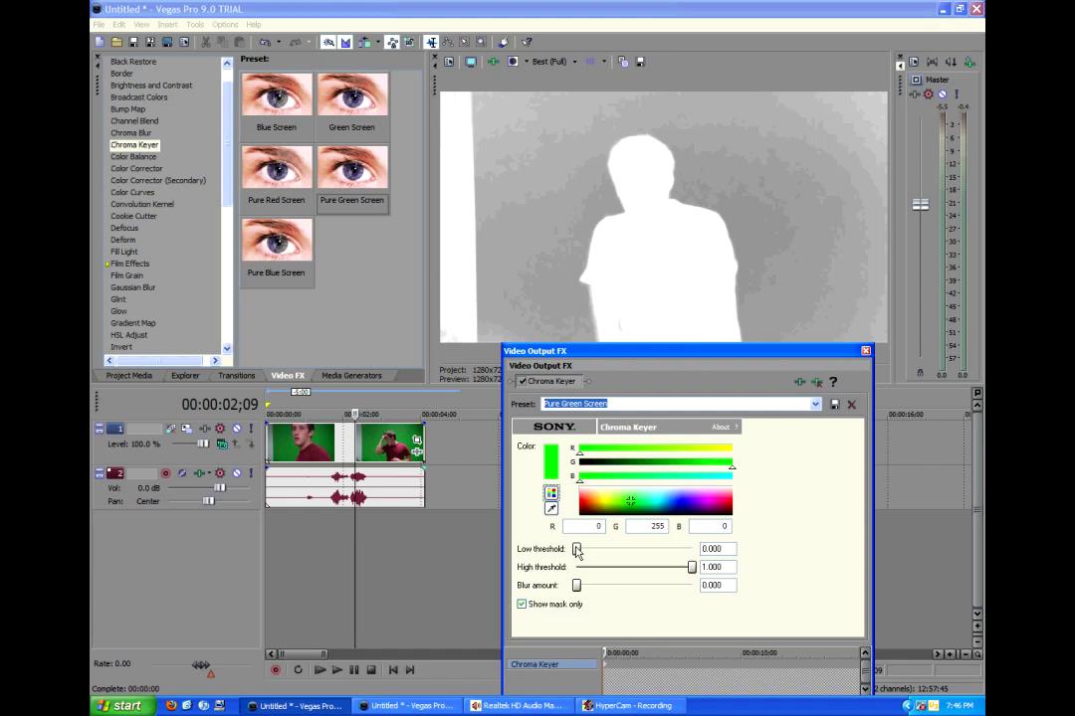
Set the key's Low threshold to 0.751 and High threshold to 0.909 for a clean mask.
{"action": "left_click_drag", "start_coordinate": [577, 553], "coordinate": [694, 552]}
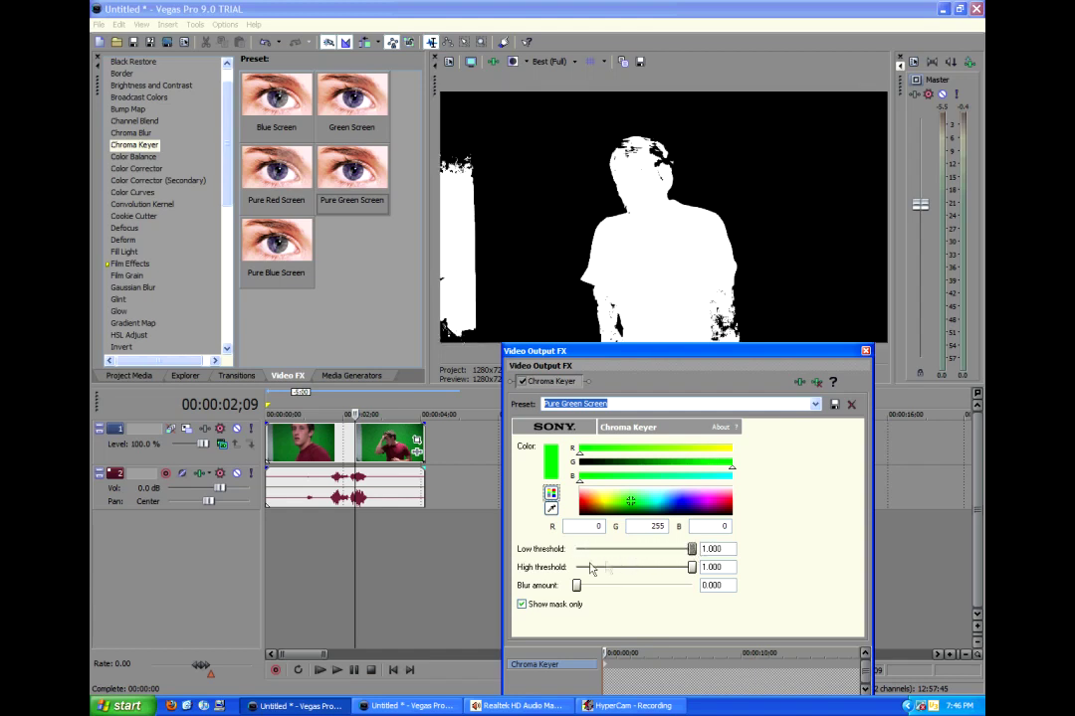
{"action": "left_click_drag", "start_coordinate": [691, 568], "coordinate": [605, 567]}
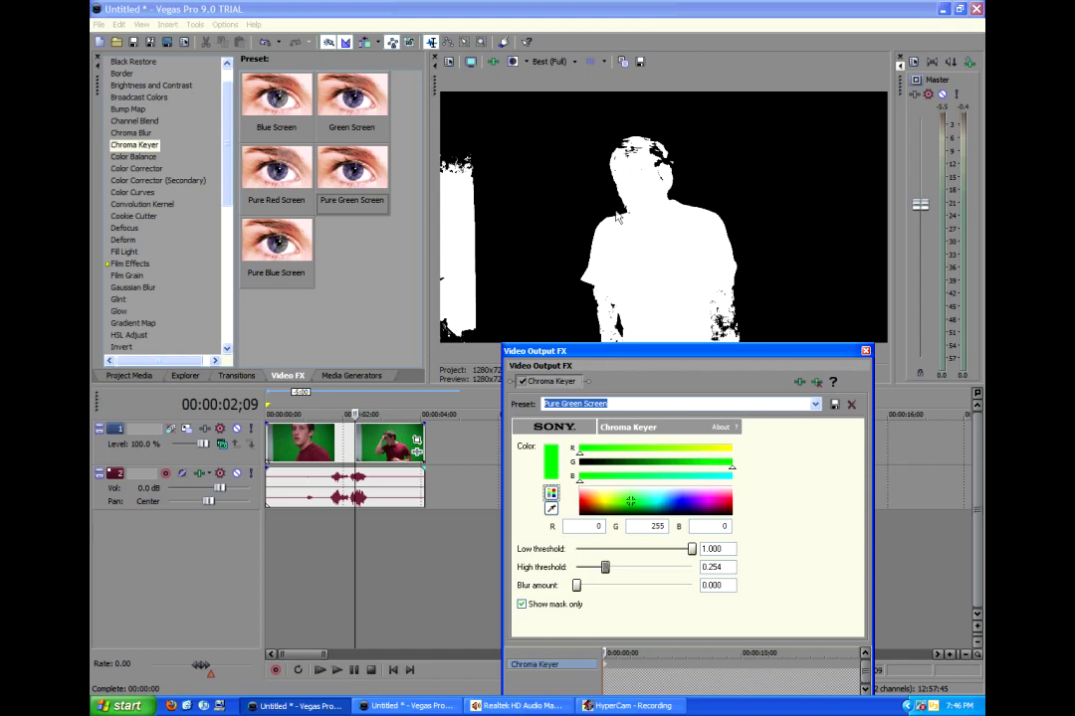
{"action": "left_click_drag", "start_coordinate": [604, 567], "coordinate": [645, 550]}
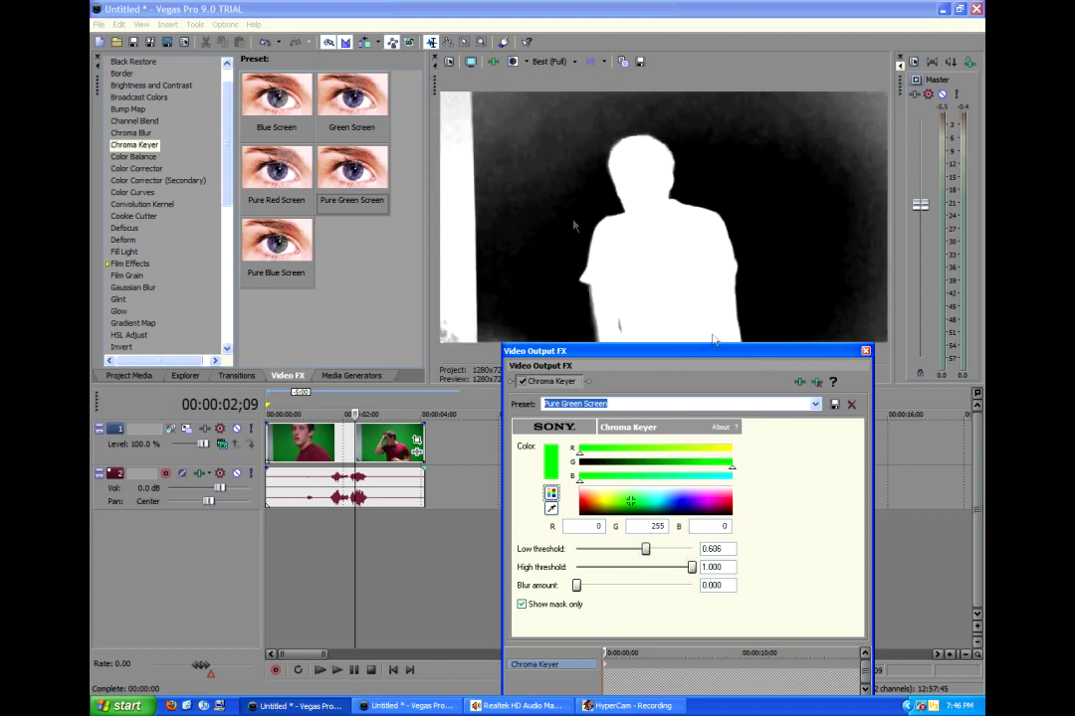
{"action": "left_click_drag", "start_coordinate": [645, 550], "coordinate": [664, 552]}
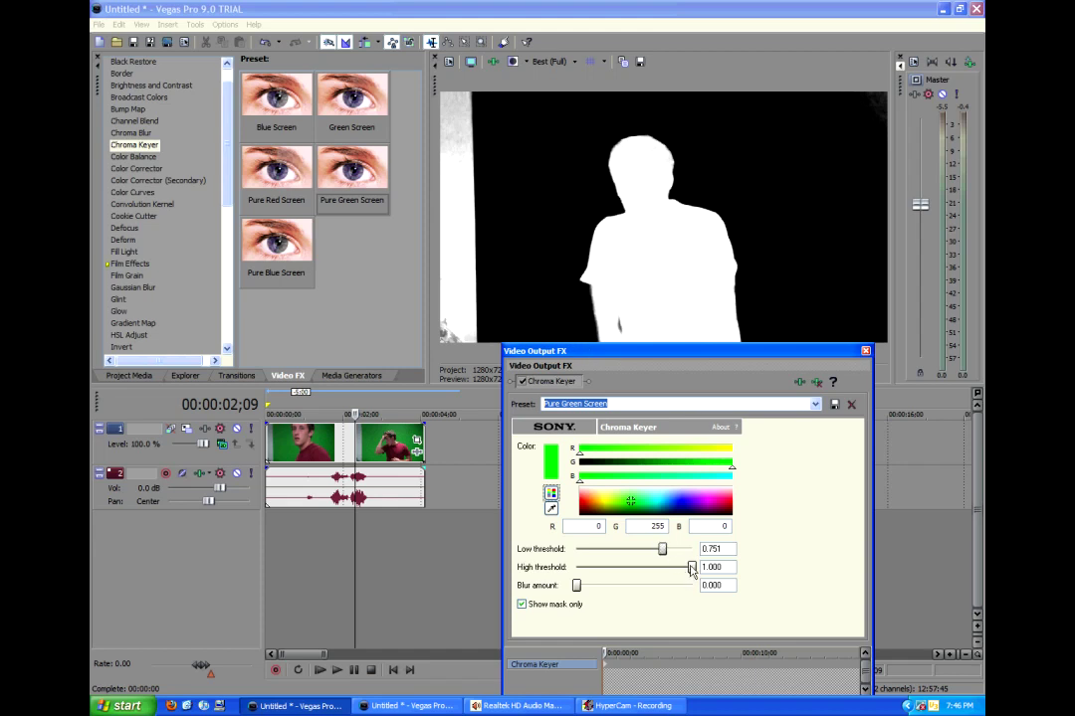
{"action": "left_click_drag", "start_coordinate": [692, 567], "coordinate": [683, 571]}
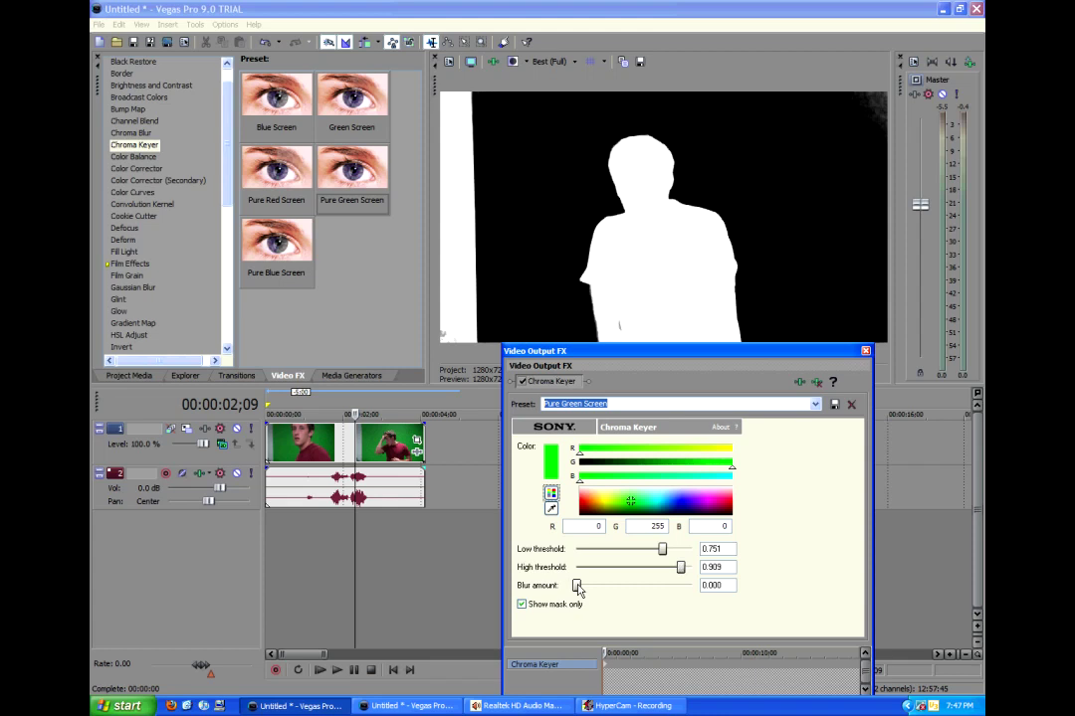
Try full mask blur, settle on a Blur amount of 0.109, and turn off Show mask only.
{"action": "left_click_drag", "start_coordinate": [578, 595], "coordinate": [701, 589]}
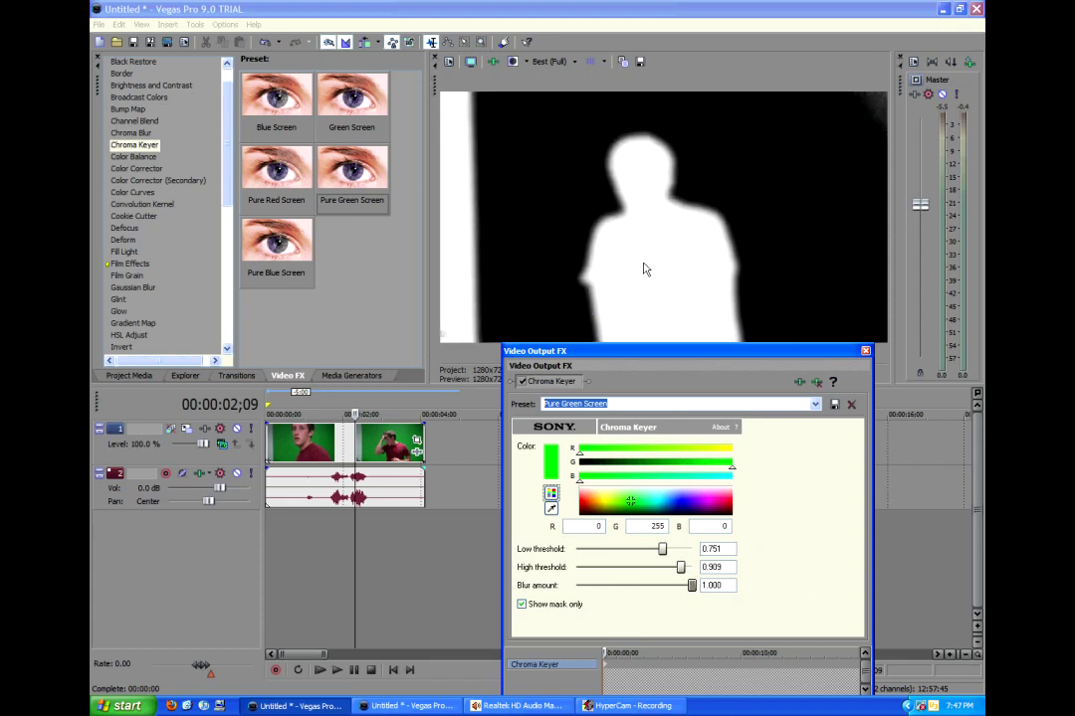
{"action": "left_click", "coordinate": [521, 604]}
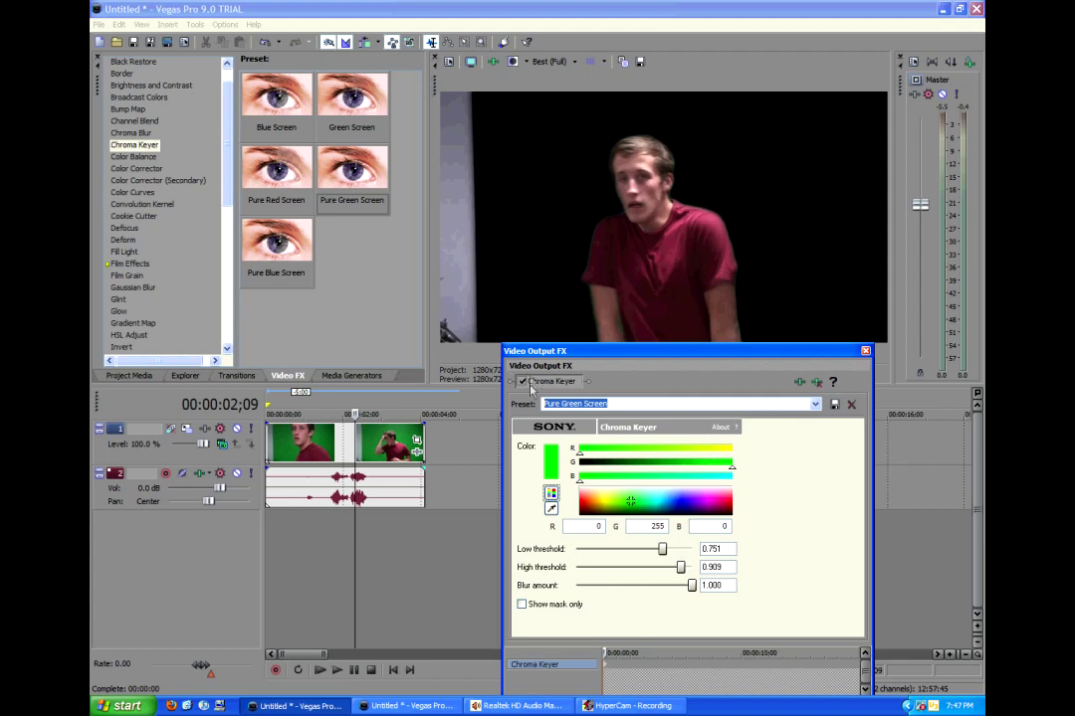
{"action": "left_click", "coordinate": [548, 608]}
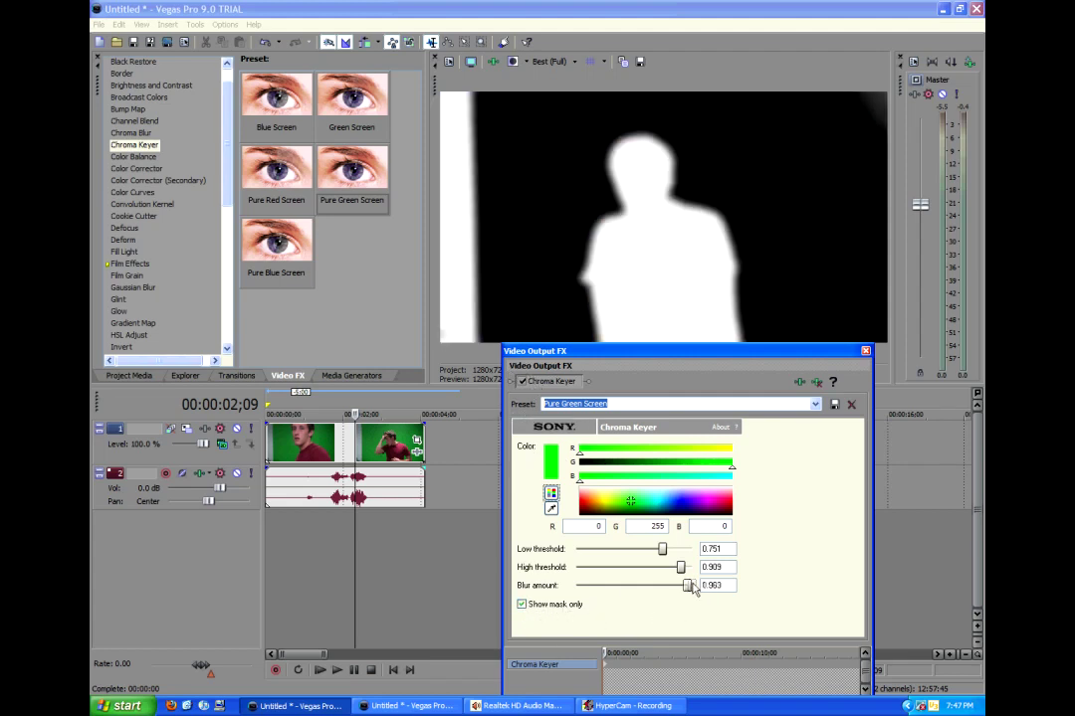
{"action": "left_click_drag", "start_coordinate": [691, 584], "coordinate": [558, 584]}
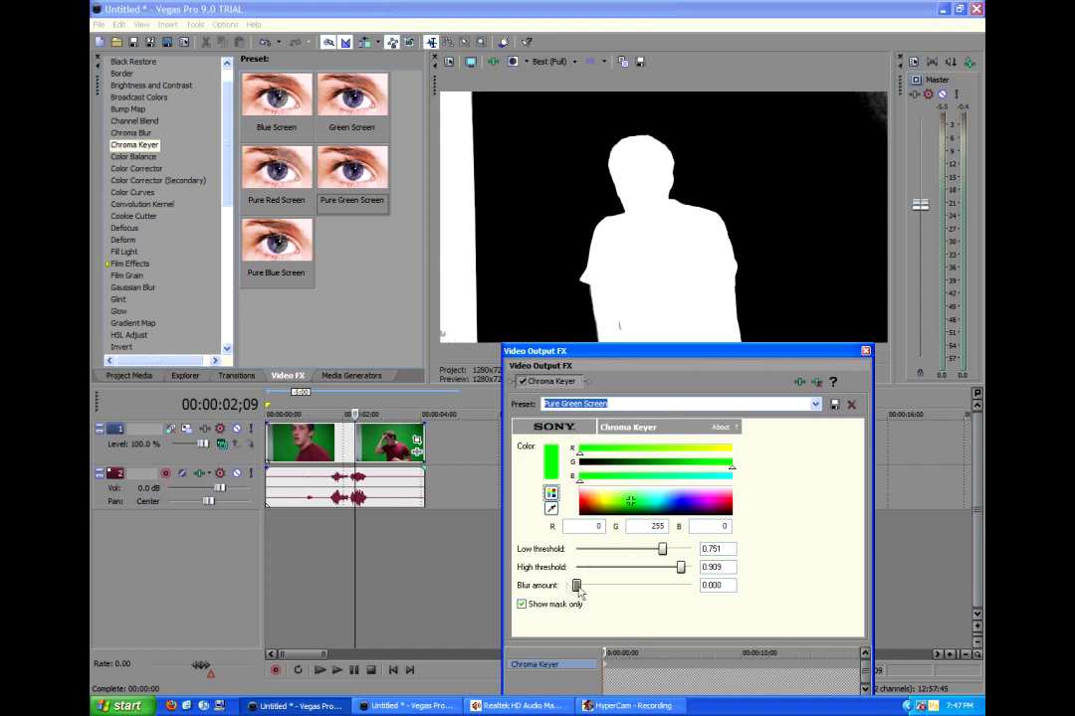
{"action": "left_click_drag", "start_coordinate": [578, 587], "coordinate": [588, 588]}
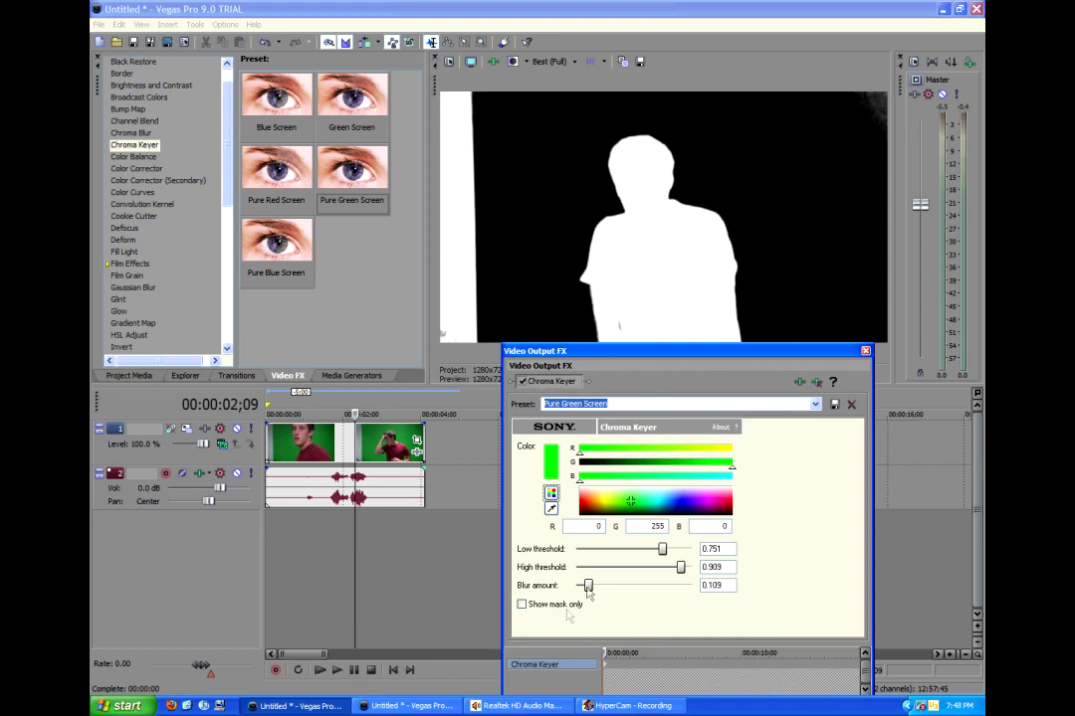
{"action": "left_click", "coordinate": [520, 605]}
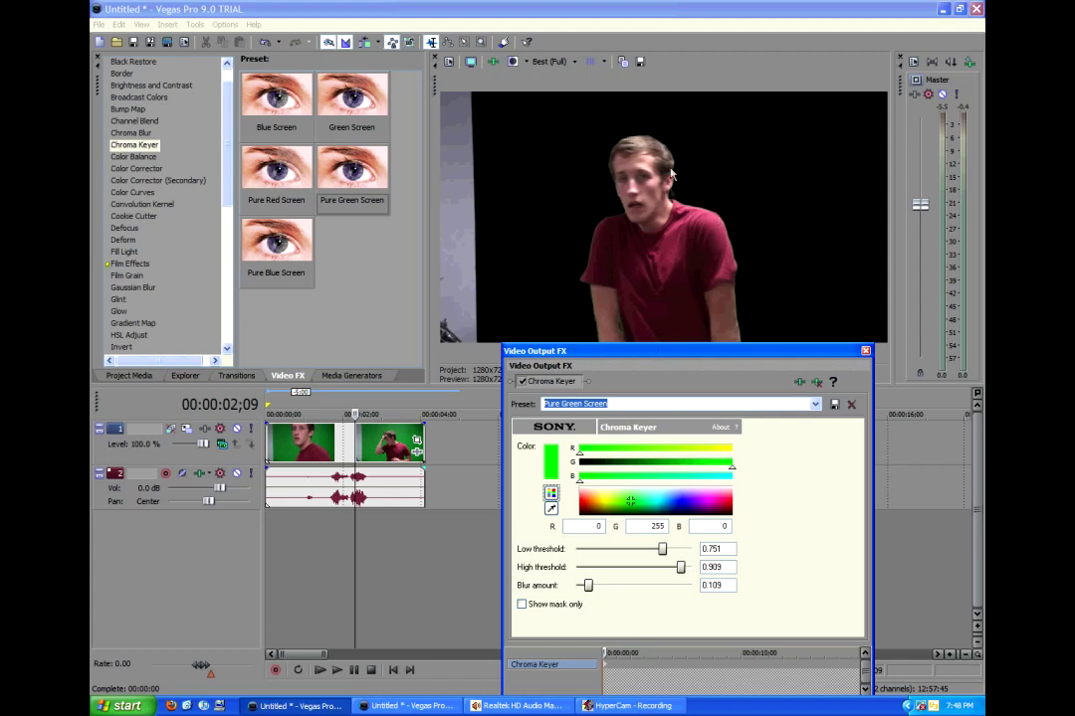
Close the keyer settings and place the Cymbol texture on a new track beneath the actor.
{"action": "left_click", "coordinate": [866, 351]}
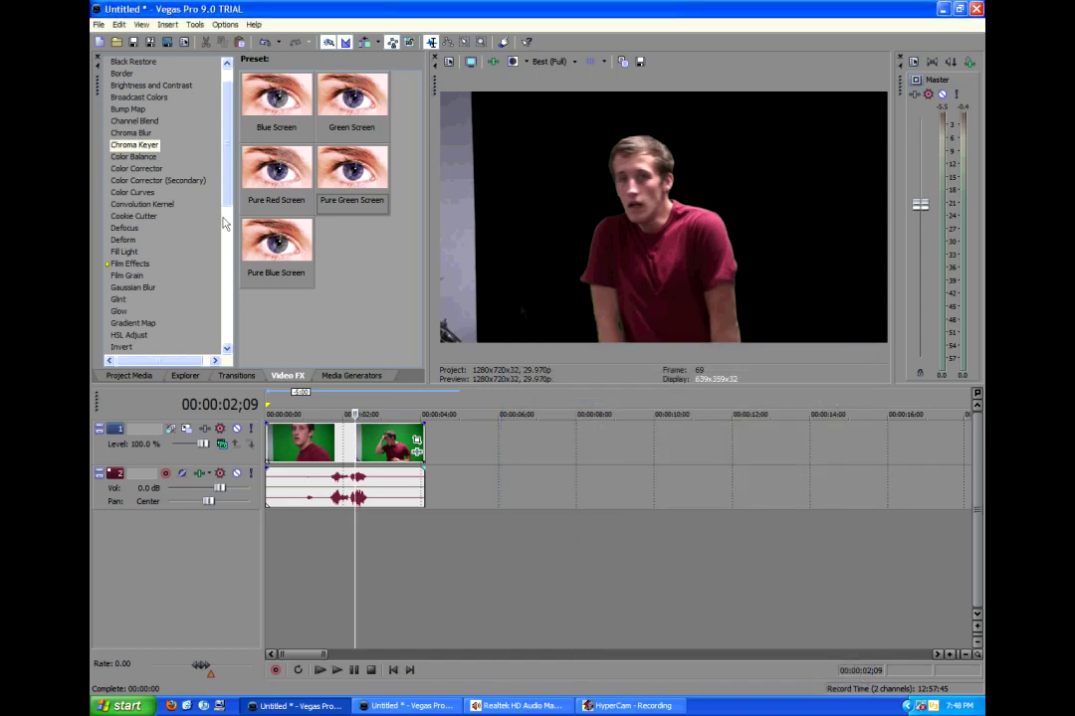
{"action": "left_click", "coordinate": [178, 376]}
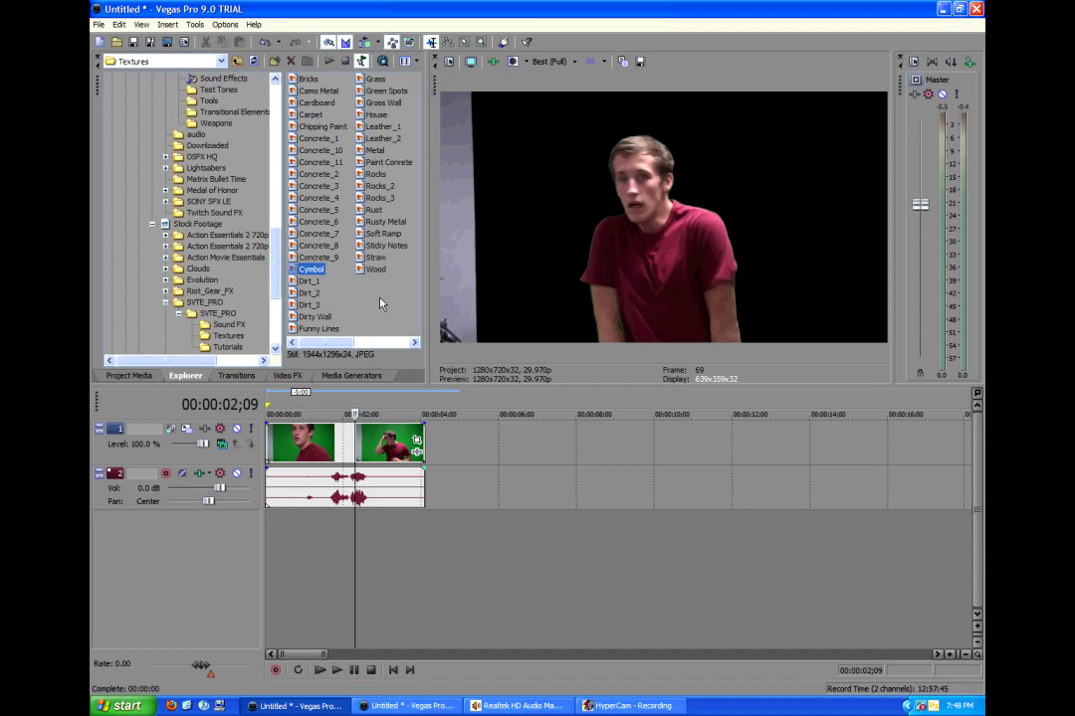
{"action": "left_click_drag", "start_coordinate": [310, 268], "coordinate": [276, 536]}
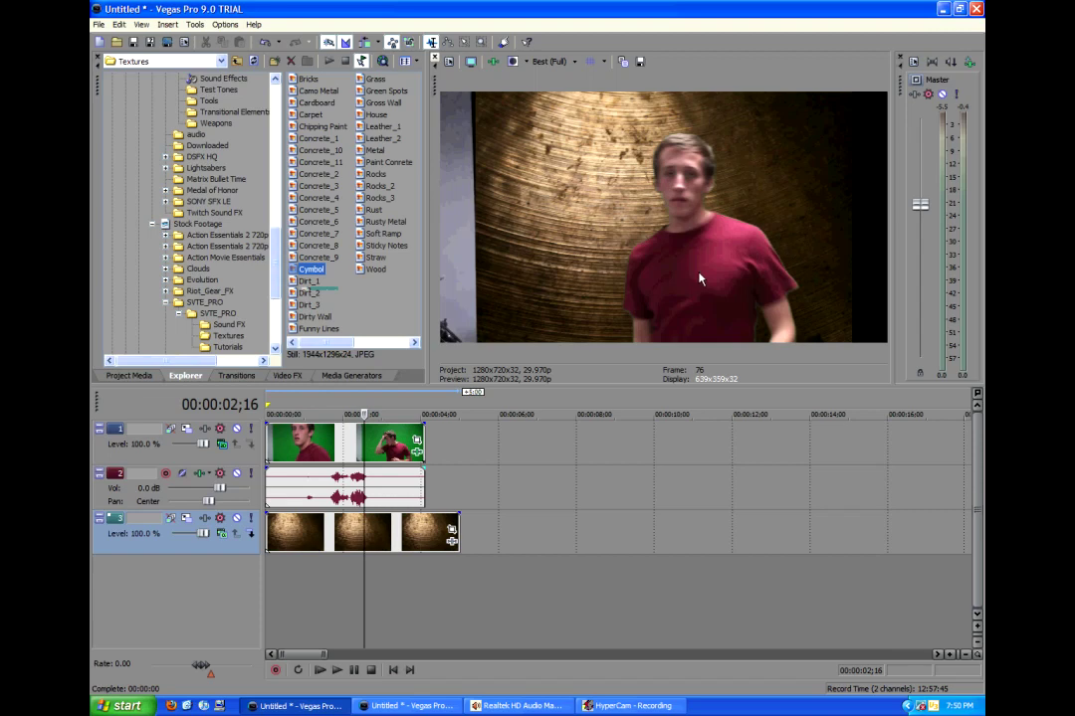
Trim the cymbal background so it ends with the actor clip, then return to 1;03.
{"action": "left_click", "coordinate": [451, 530]}
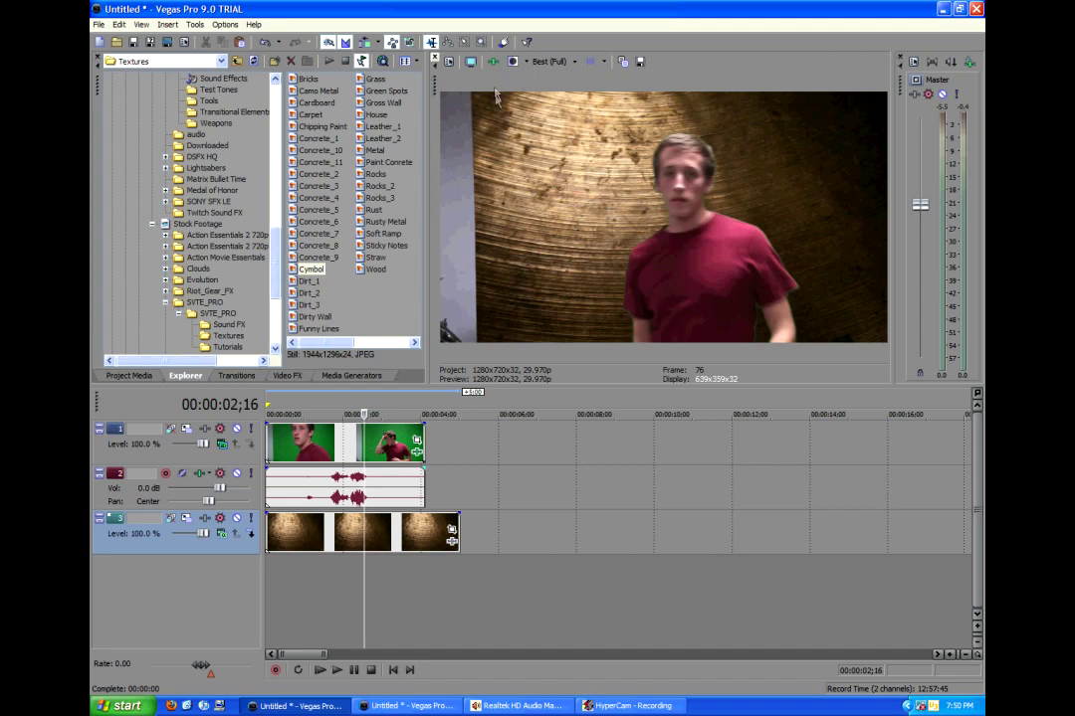
{"action": "left_click_drag", "start_coordinate": [437, 532], "coordinate": [404, 532]}
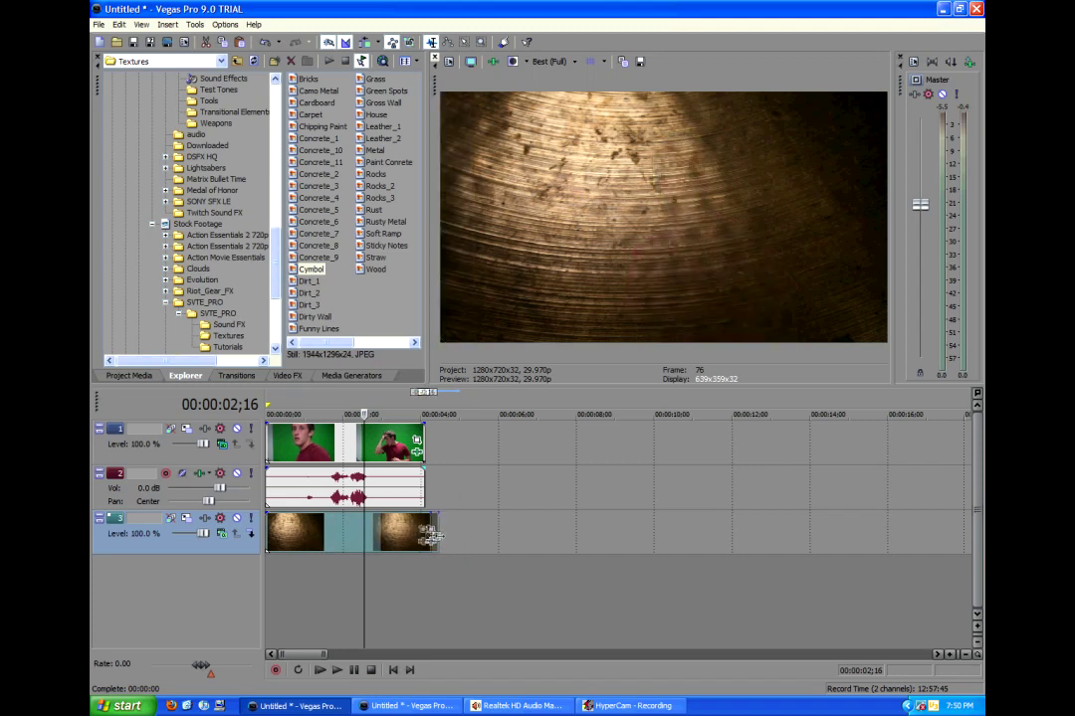
{"action": "left_click", "coordinate": [310, 550]}
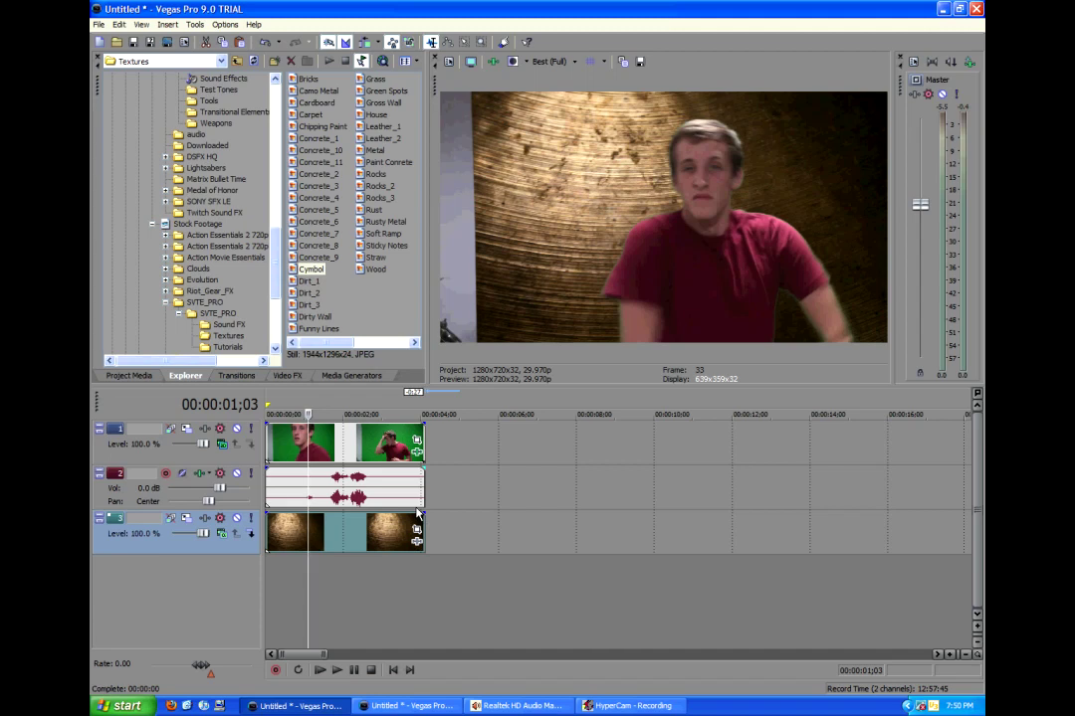
Open Event Pan/Crop for the actor clip on track 1.
{"action": "left_click", "coordinate": [417, 443]}
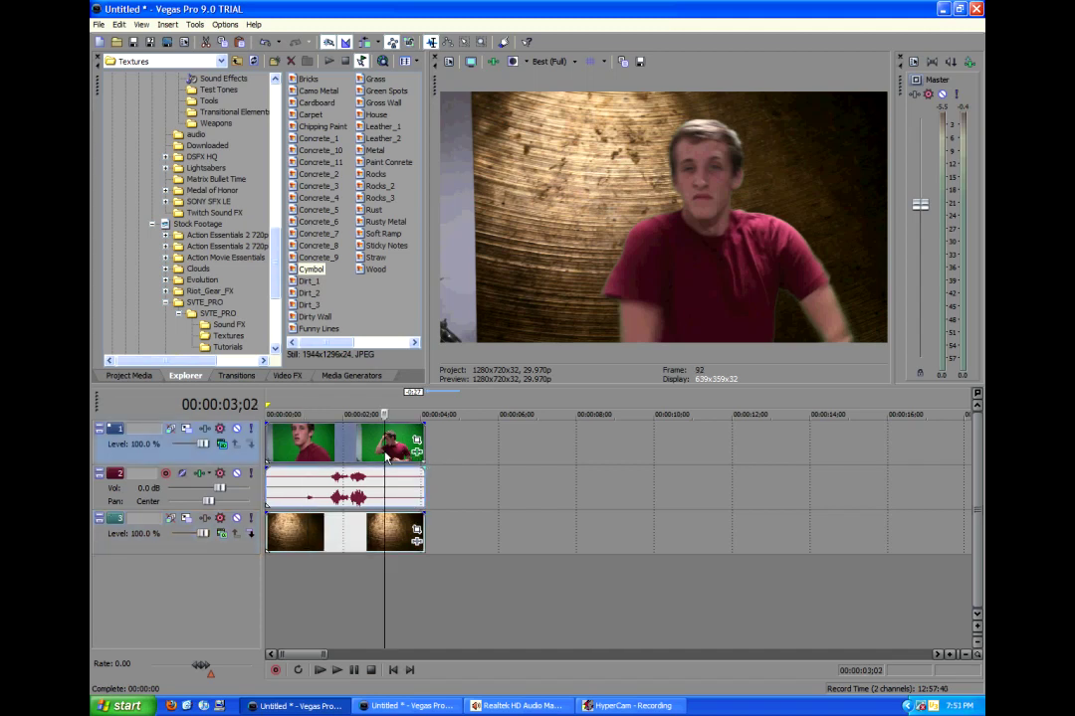
{"action": "left_click", "coordinate": [417, 444]}
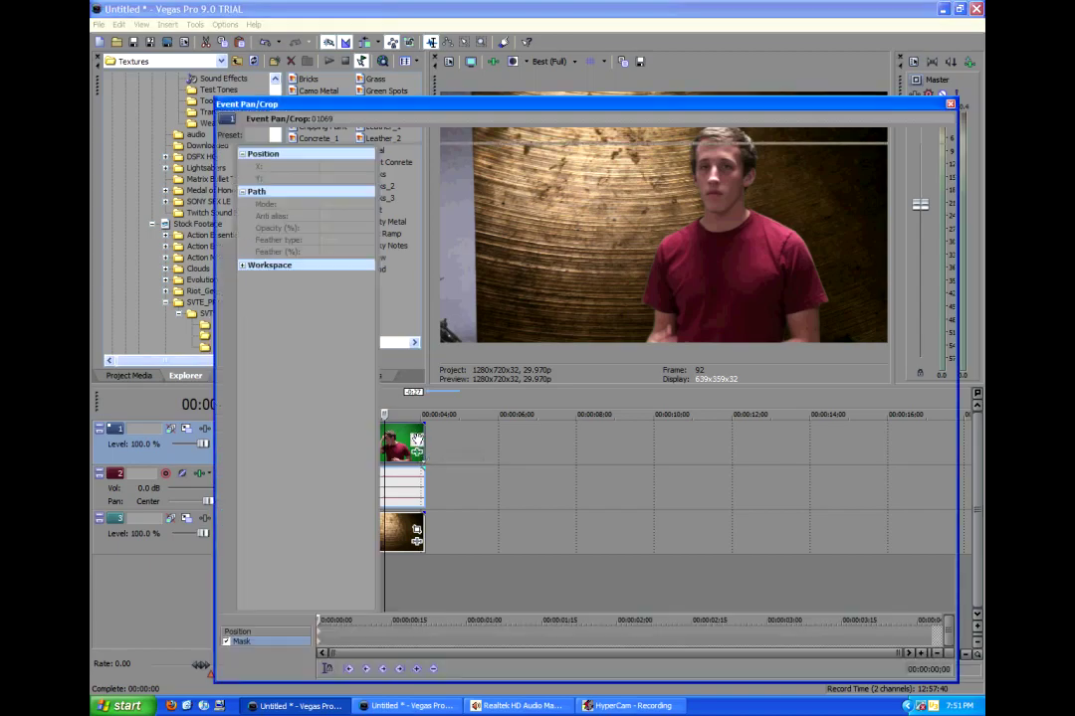
{"action": "mouse_move", "coordinate": [559, 106]}
{"action": "left_mouse_down"}
{"action": "mouse_move", "coordinate": [539, 40]}
{"action": "mouse_move", "coordinate": [525, 100]}
{"action": "mouse_move", "coordinate": [544, 115]}
{"action": "left_mouse_up"}
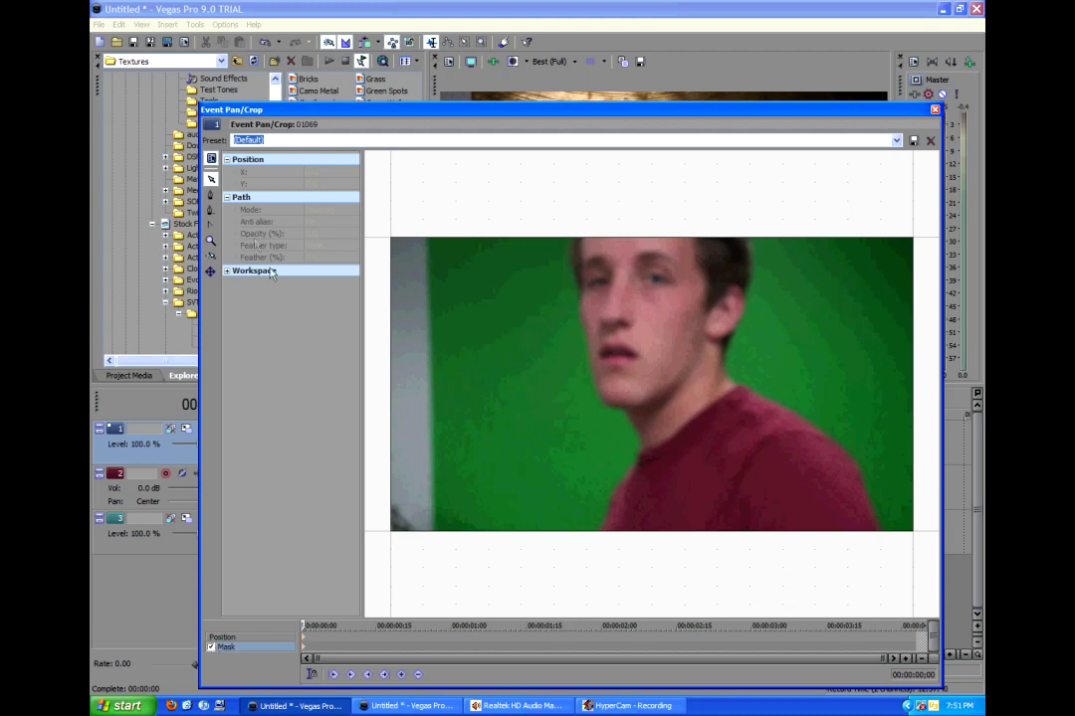
Draw a closed mask path around the grey wall and green strip at the clip's left edge.
{"action": "left_click", "coordinate": [211, 199]}
{"action": "left_click", "coordinate": [441, 567]}
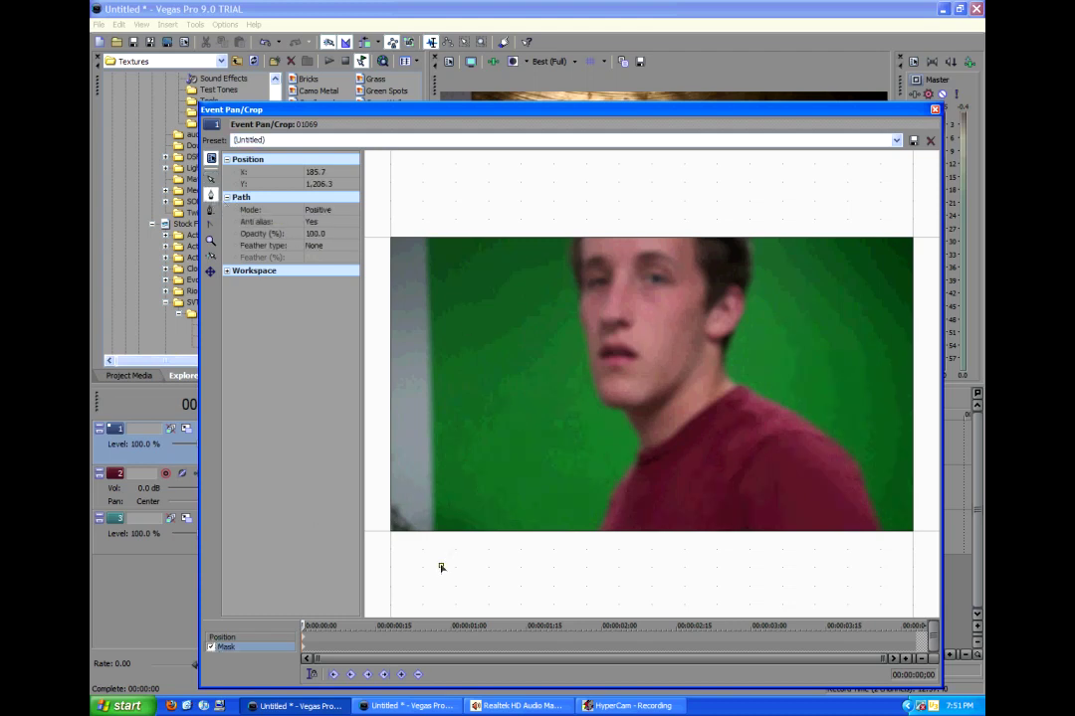
{"action": "left_click", "coordinate": [470, 513]}
{"action": "left_click", "coordinate": [481, 428]}
{"action": "left_click", "coordinate": [477, 352]}
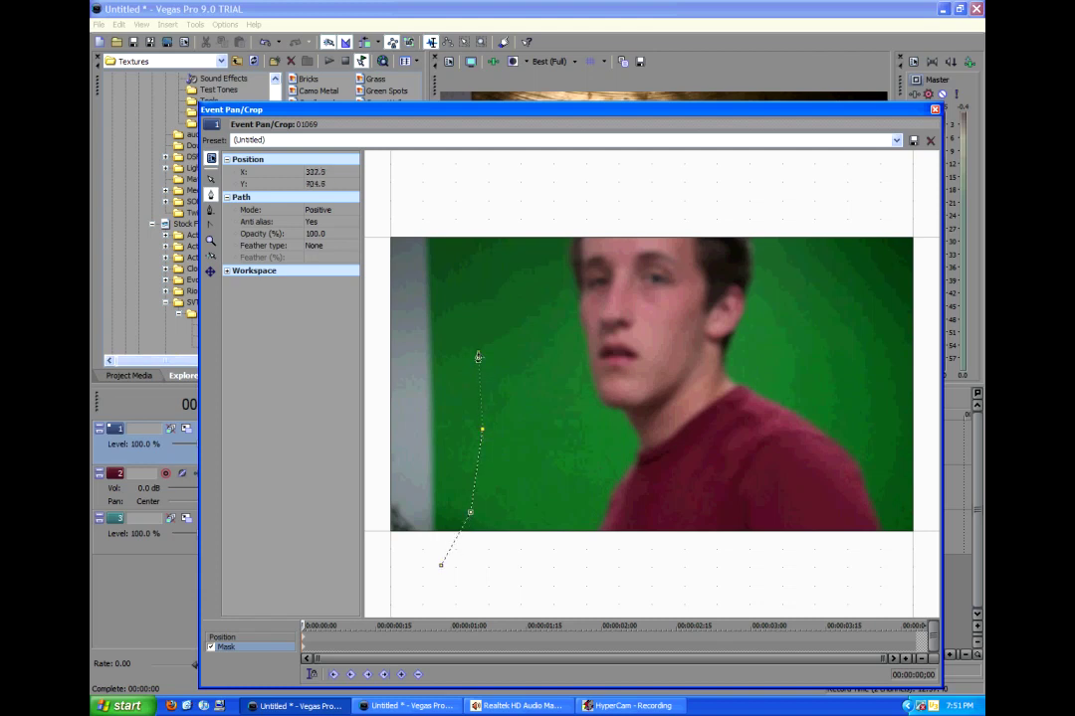
{"action": "left_click", "coordinate": [475, 265]}
{"action": "left_click", "coordinate": [464, 203]}
{"action": "left_click", "coordinate": [383, 203]}
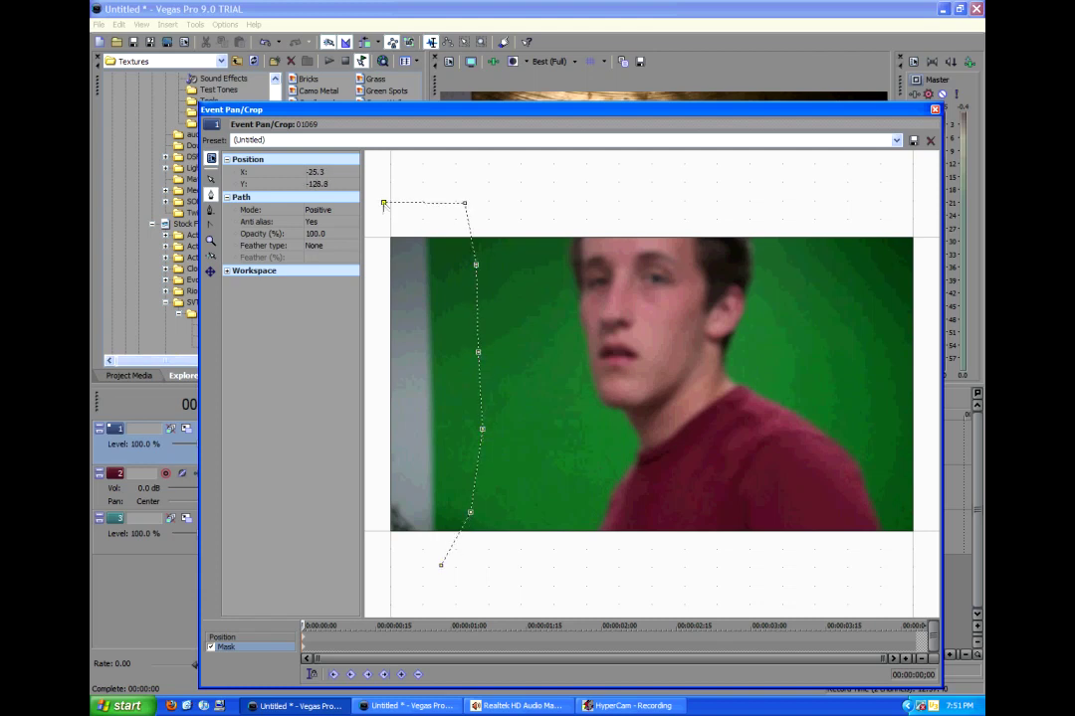
{"action": "left_click", "coordinate": [378, 270]}
{"action": "left_click", "coordinate": [376, 413]}
{"action": "left_click", "coordinate": [373, 507]}
{"action": "left_click", "coordinate": [377, 560]}
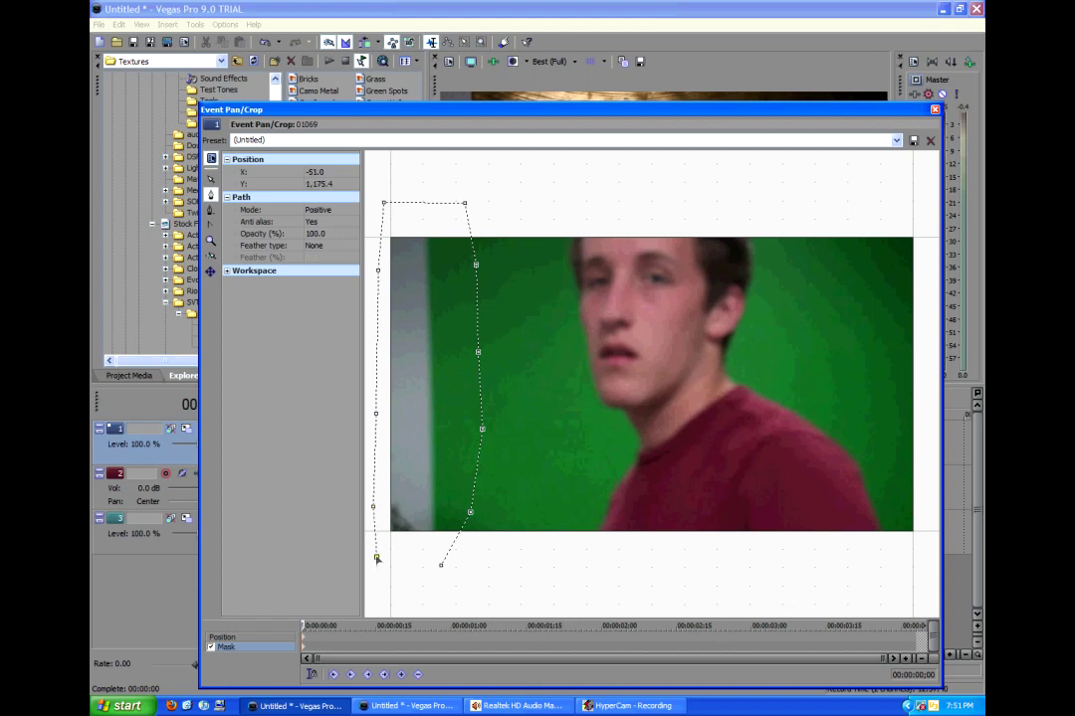
{"action": "left_click", "coordinate": [407, 568]}
{"action": "left_click", "coordinate": [441, 565]}
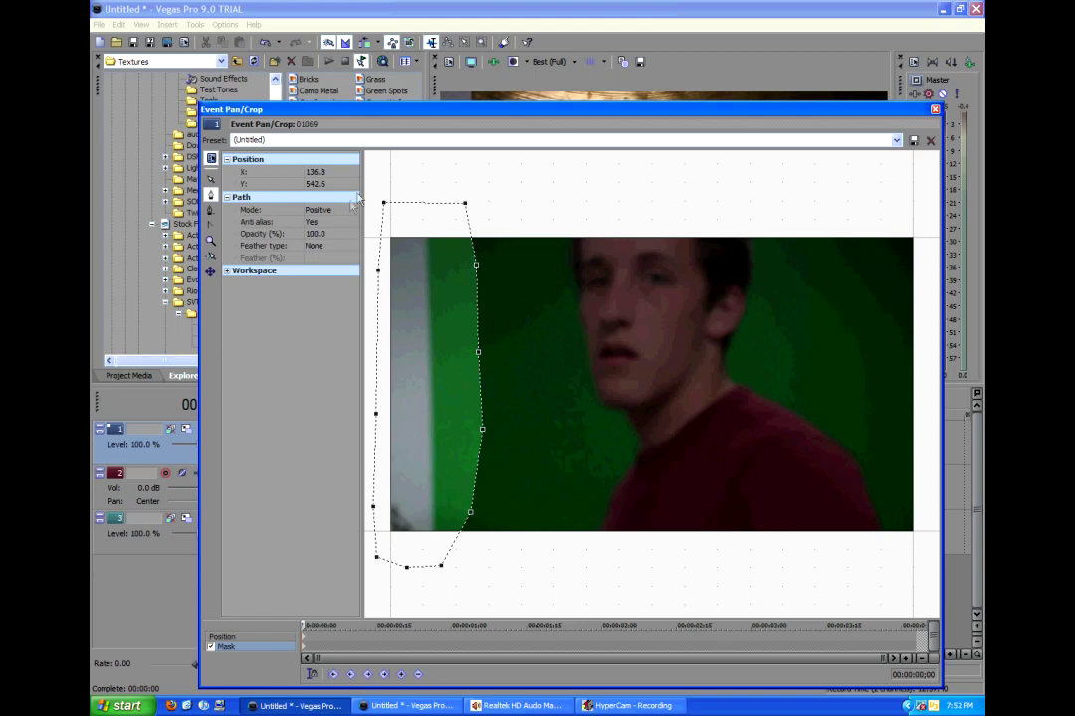
Set the mask mode to Negative to hide the left strip, and close Pan/Crop.
{"action": "left_click", "coordinate": [319, 210]}
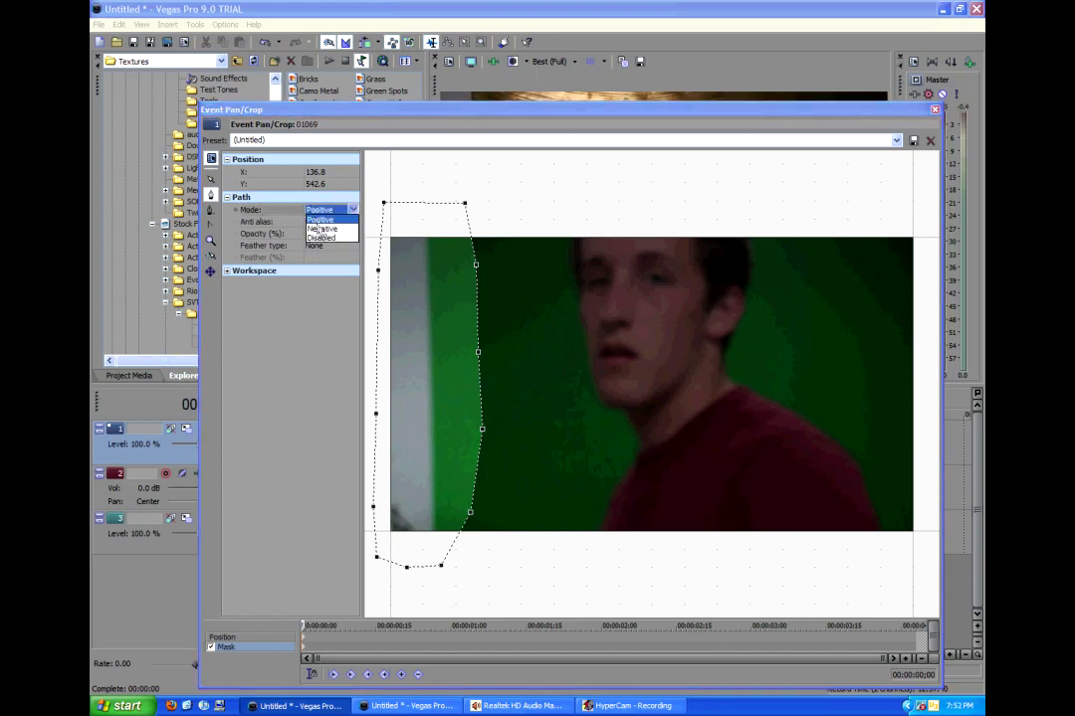
{"action": "left_click", "coordinate": [322, 228]}
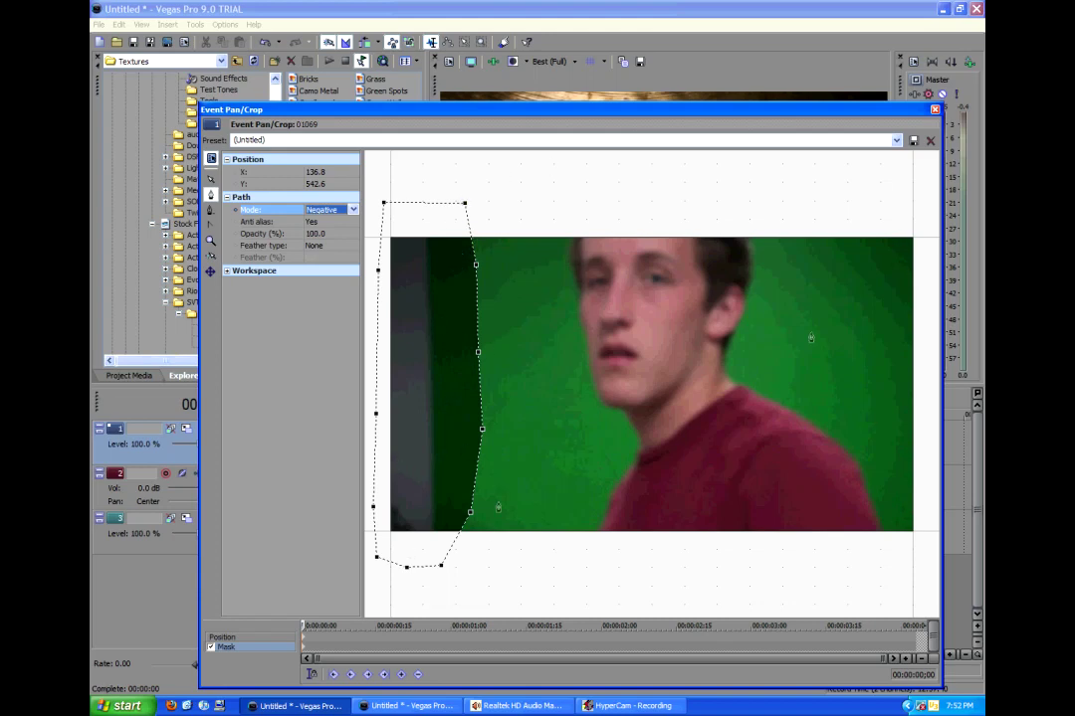
{"action": "left_click", "coordinate": [935, 110]}
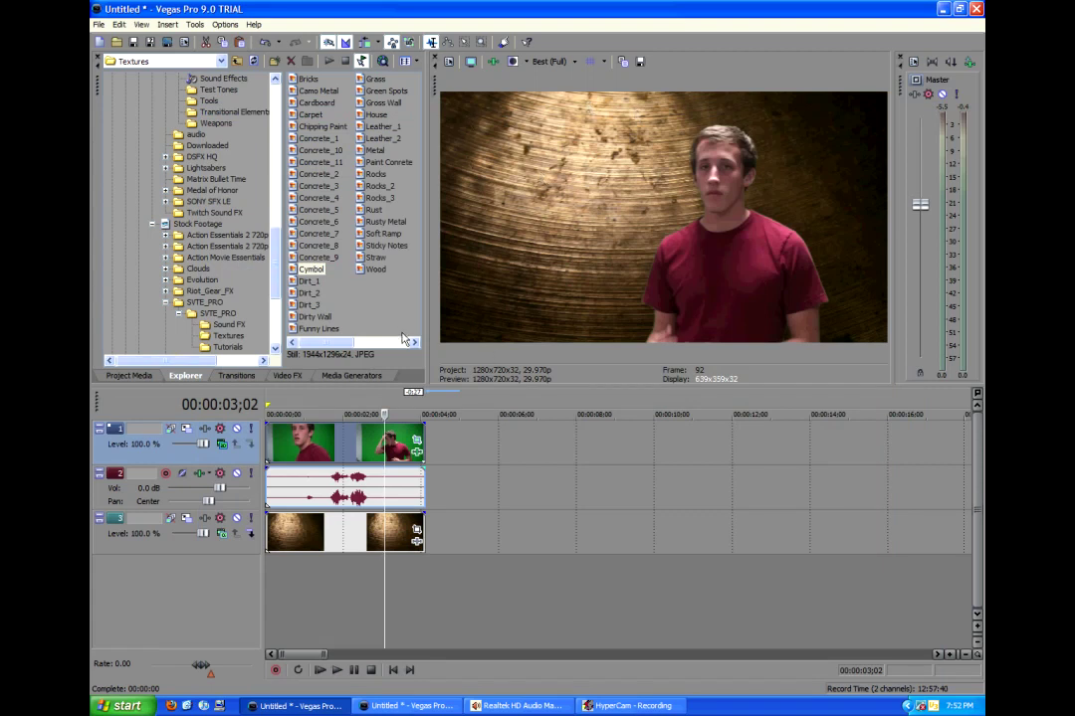
Check the composite at frame 74 and bring up the video effects list.
{"action": "left_click", "coordinate": [358, 597]}
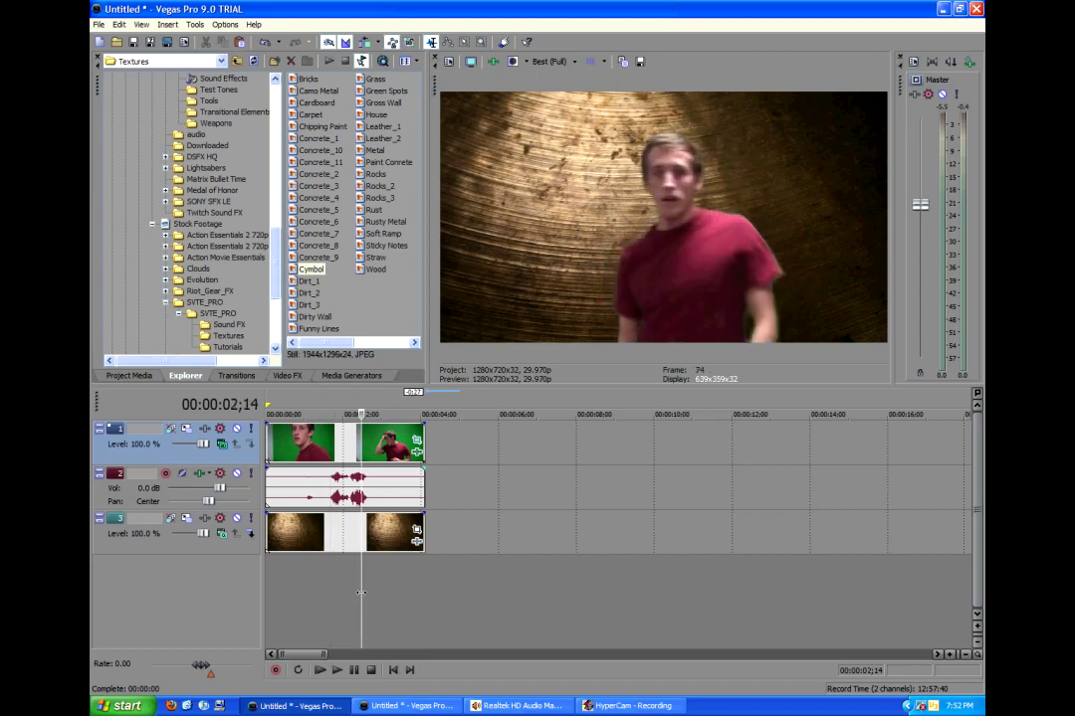
{"action": "left_click", "coordinate": [284, 377]}
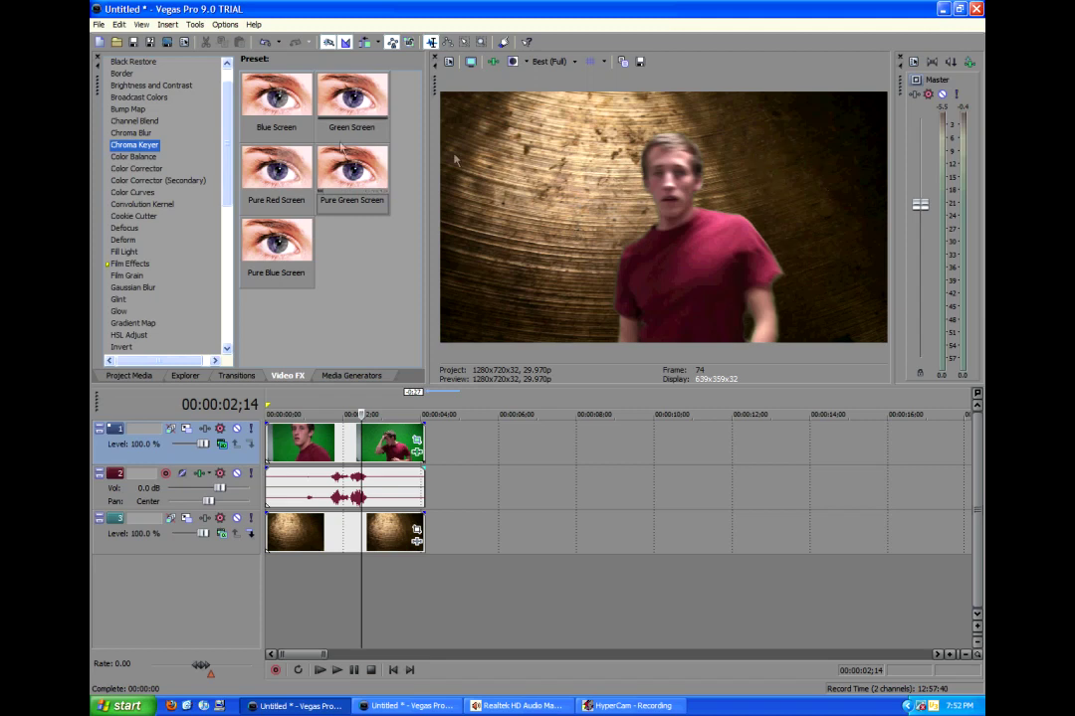
Apply the Color Corrector effect to the actor clip on track 1.
{"action": "left_click", "coordinate": [139, 169]}
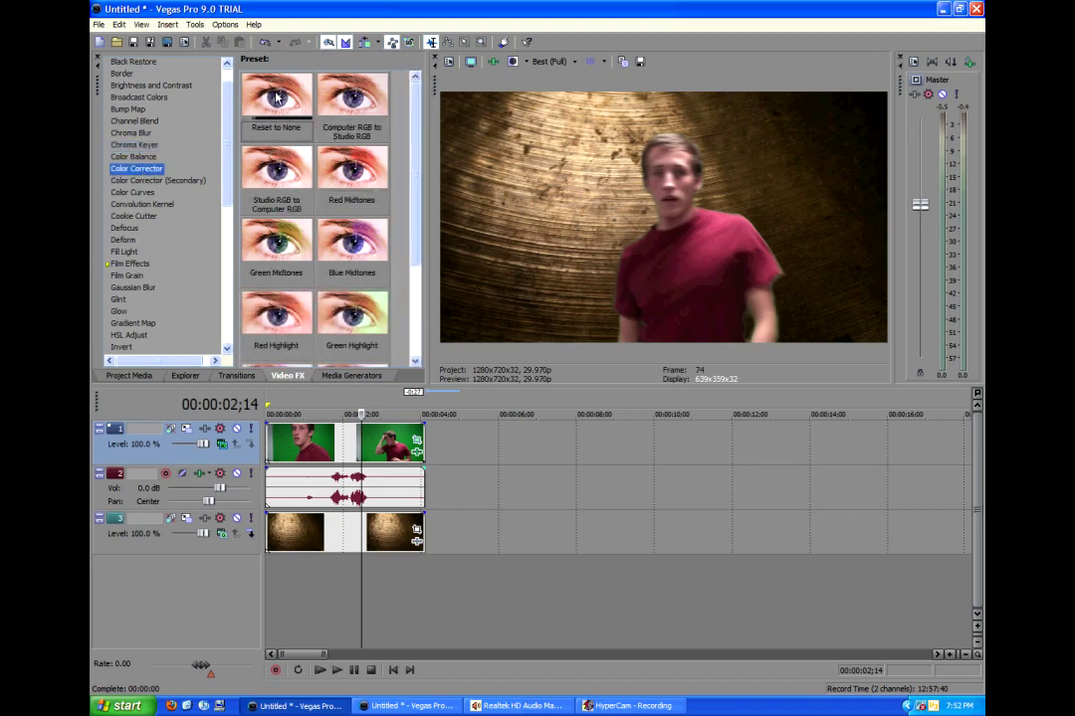
{"action": "left_click_drag", "start_coordinate": [277, 97], "coordinate": [328, 443]}
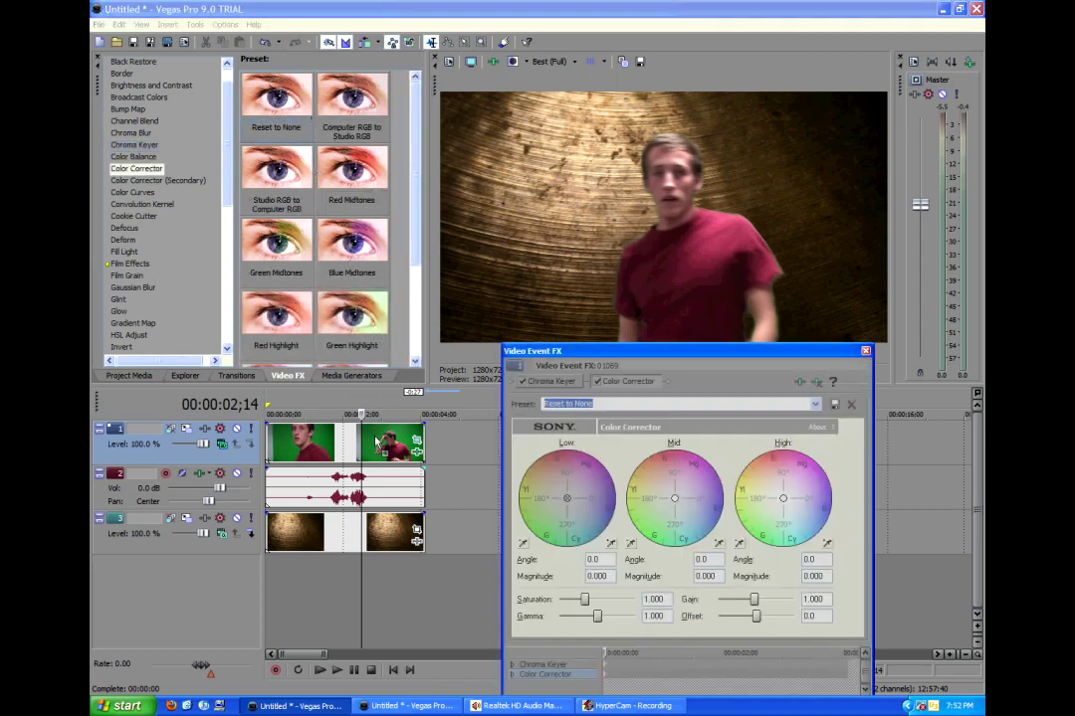
{"action": "left_click_drag", "start_coordinate": [639, 353], "coordinate": [626, 313]}
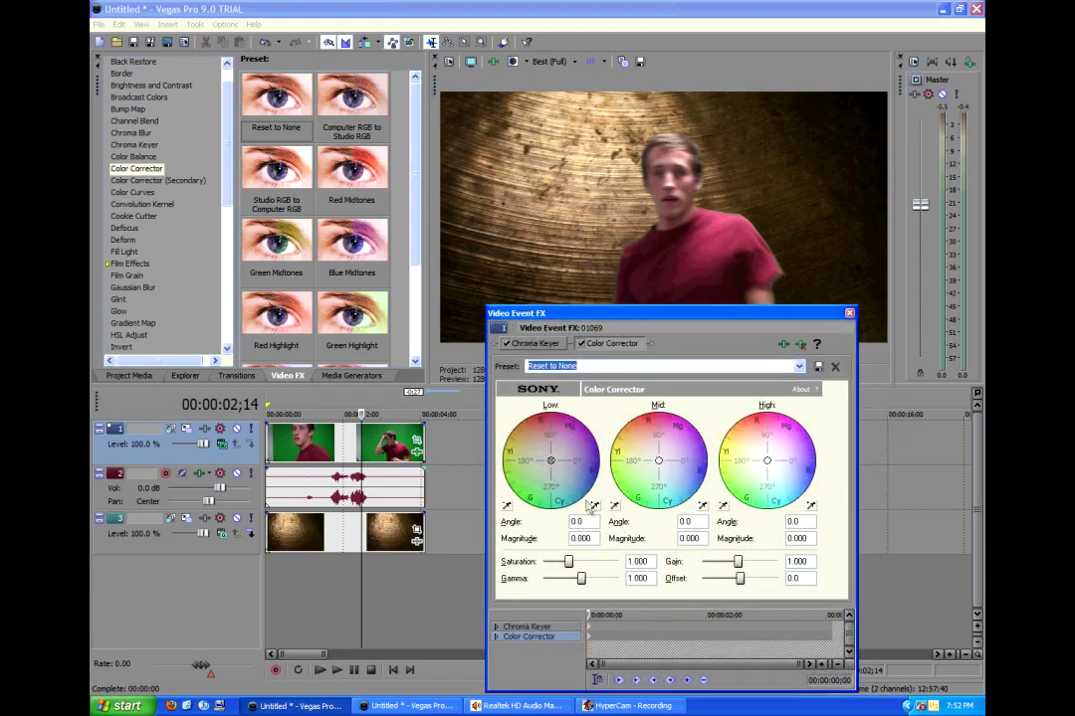
Warm the Low, Mid and High wheels toward orange/red, leaving saturation at 1.000.
{"action": "left_click_drag", "start_coordinate": [551, 464], "coordinate": [538, 455]}
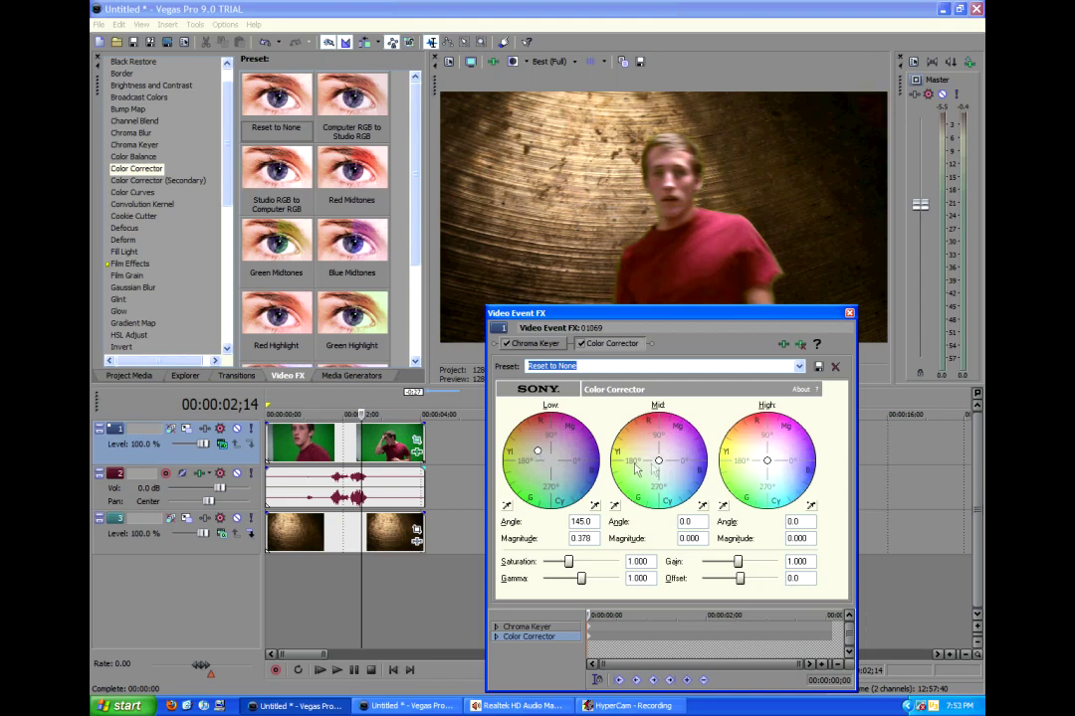
{"action": "left_click_drag", "start_coordinate": [669, 473], "coordinate": [654, 454]}
{"action": "left_click_drag", "start_coordinate": [768, 465], "coordinate": [764, 453]}
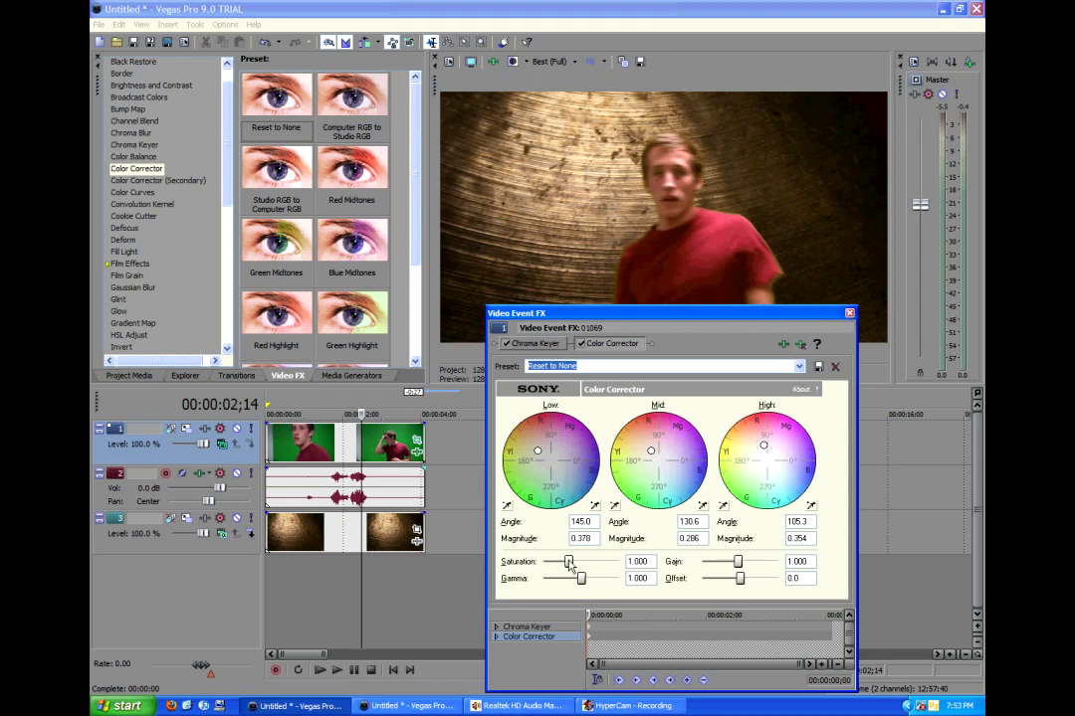
{"action": "left_click_drag", "start_coordinate": [568, 564], "coordinate": [545, 564]}
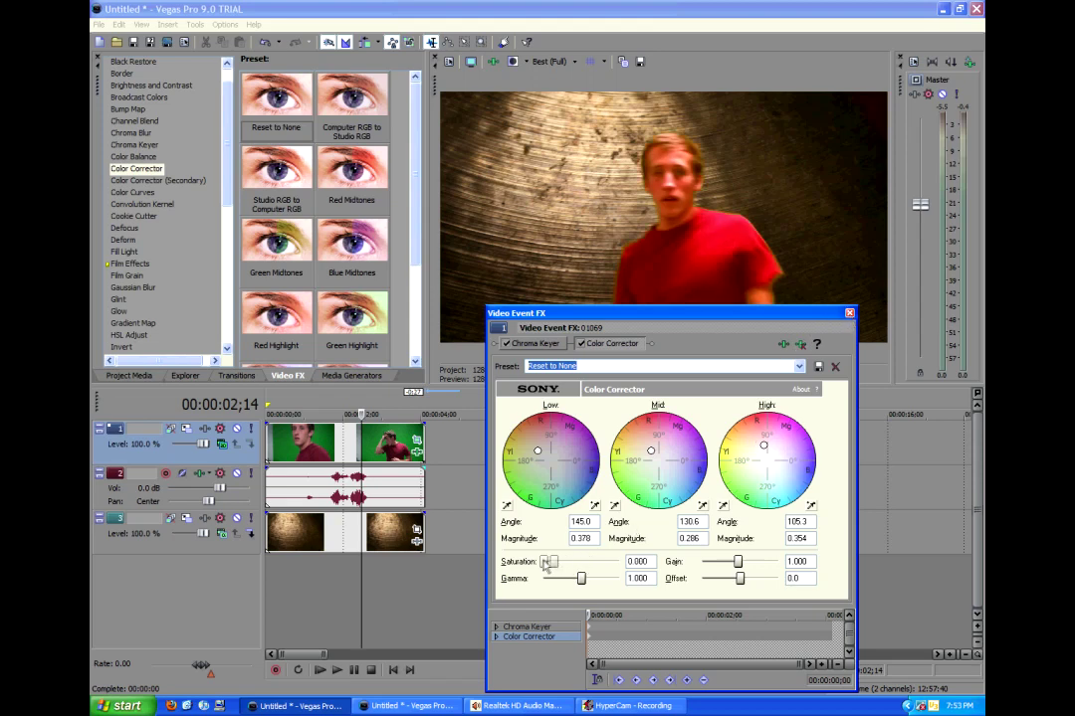
{"action": "double_click", "coordinate": [545, 565]}
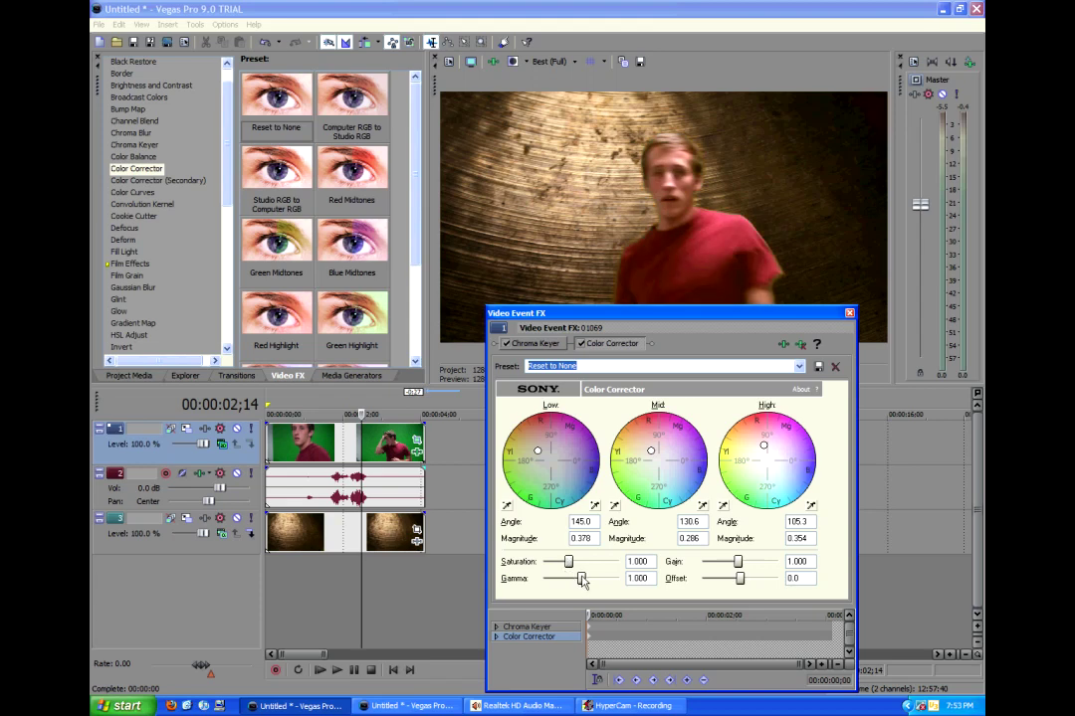
Close the Video Event FX window and review the composite at frame 55.
{"action": "left_click", "coordinate": [849, 313]}
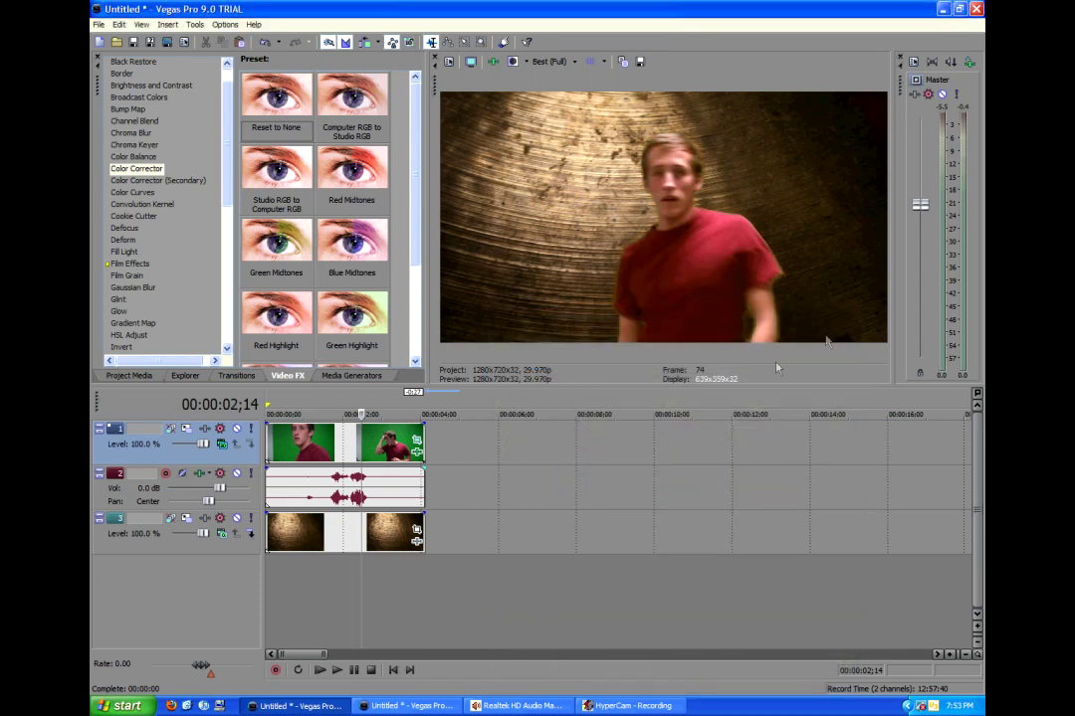
{"action": "left_click", "coordinate": [336, 577]}
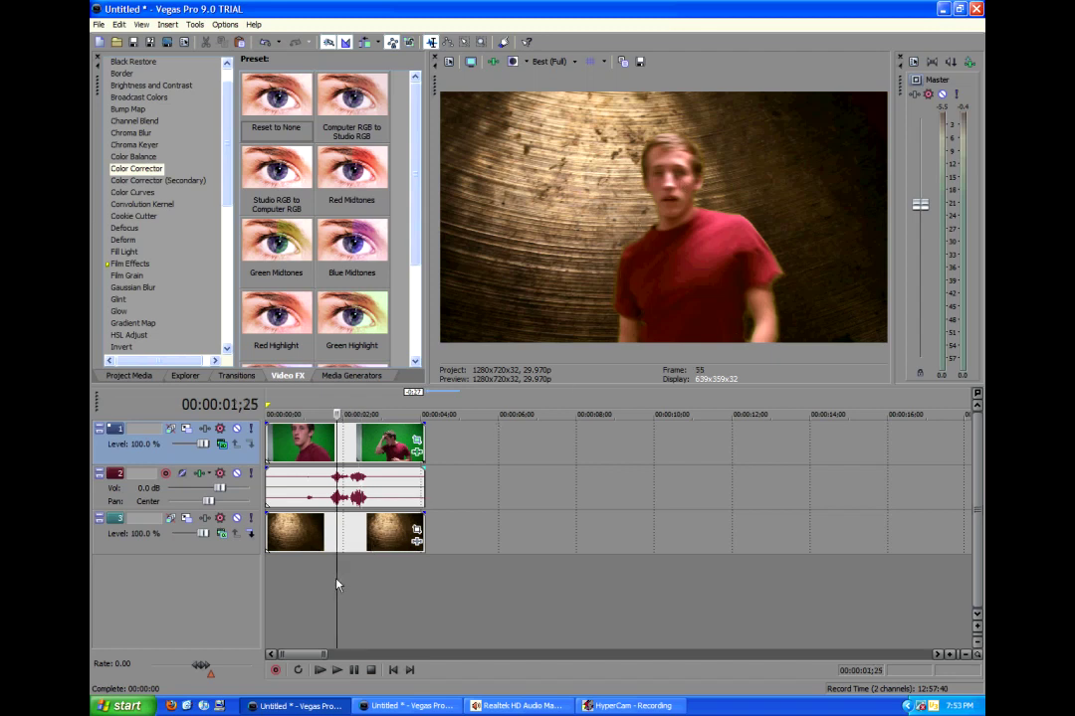